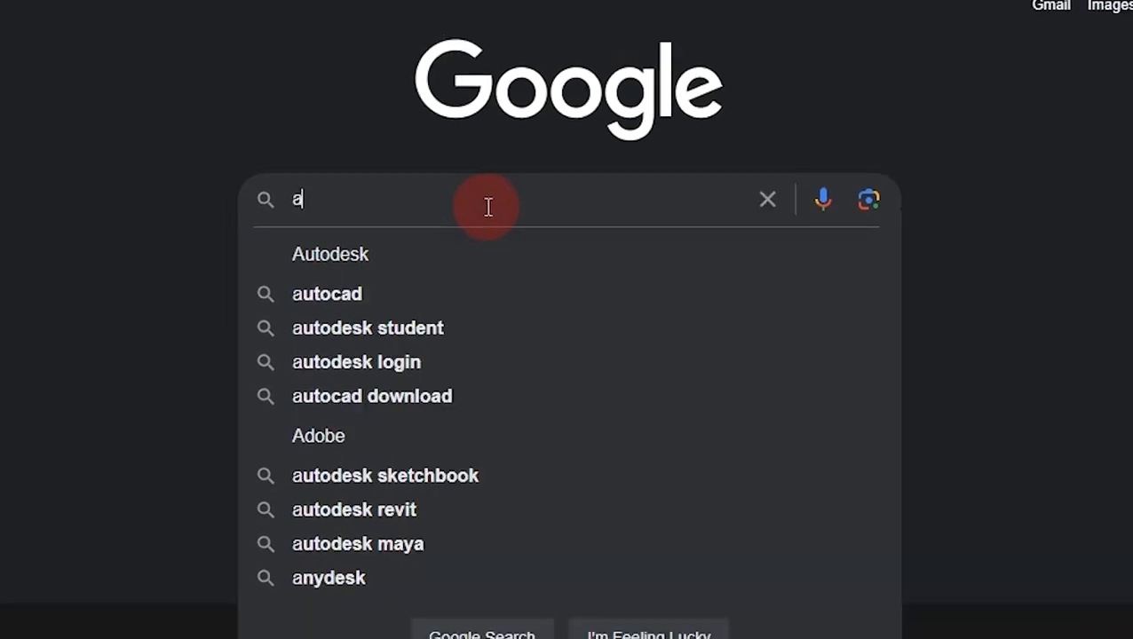
# - Search Google for autodesk, open the official Autodesk website and go to its Educational access page
pyautogui.press('Return')
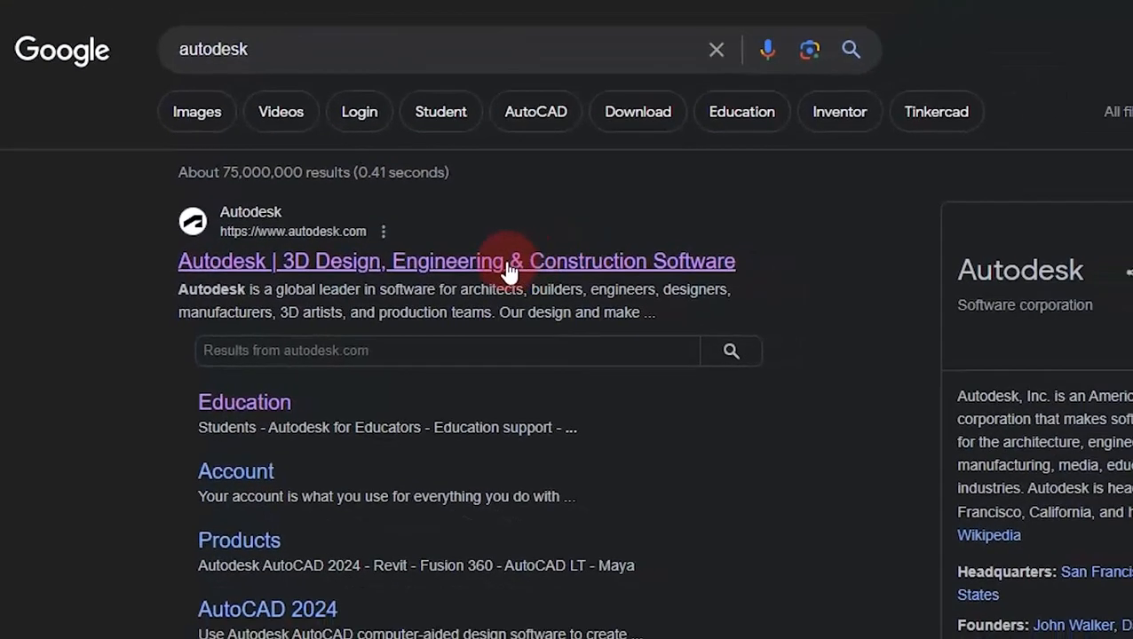
pyautogui.click(560, 266)
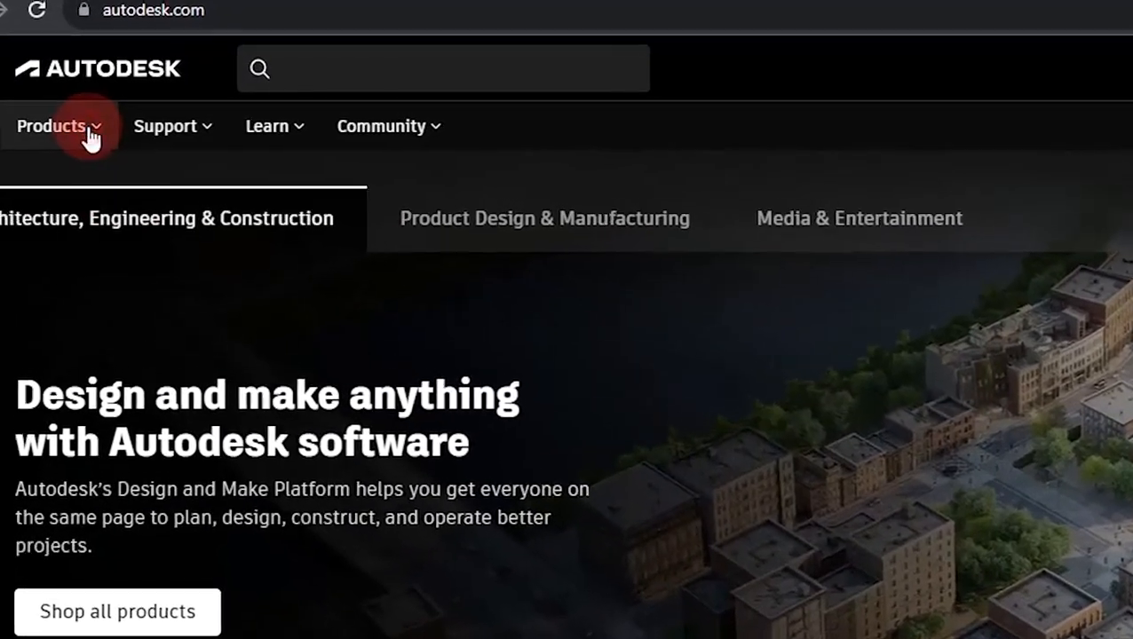
pyautogui.click(89, 137)
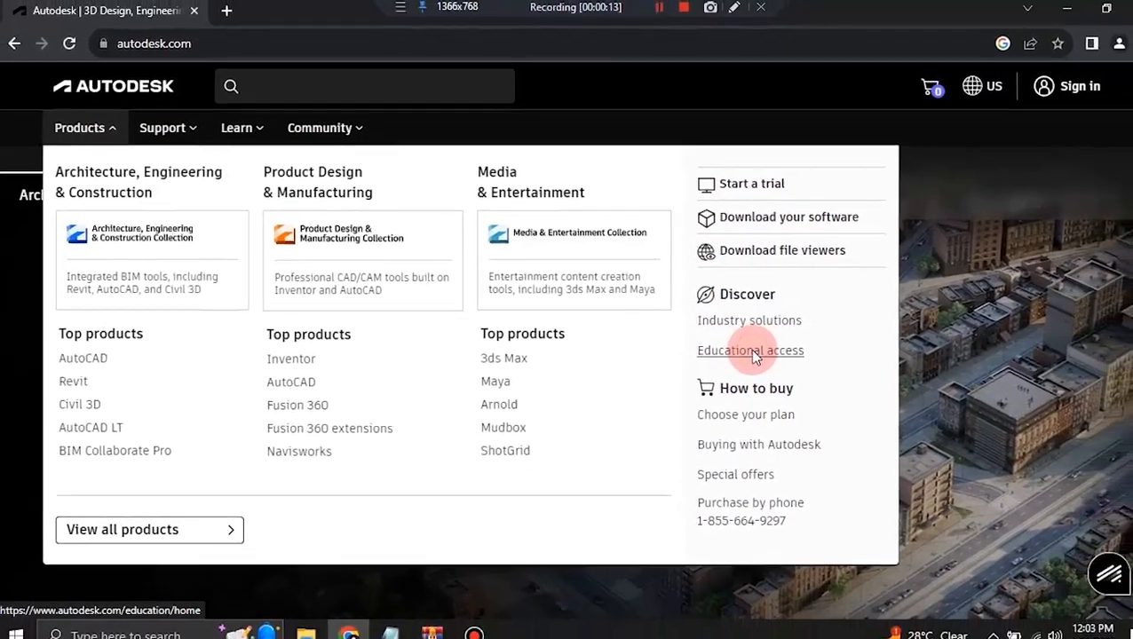
pyautogui.click(867, 394)
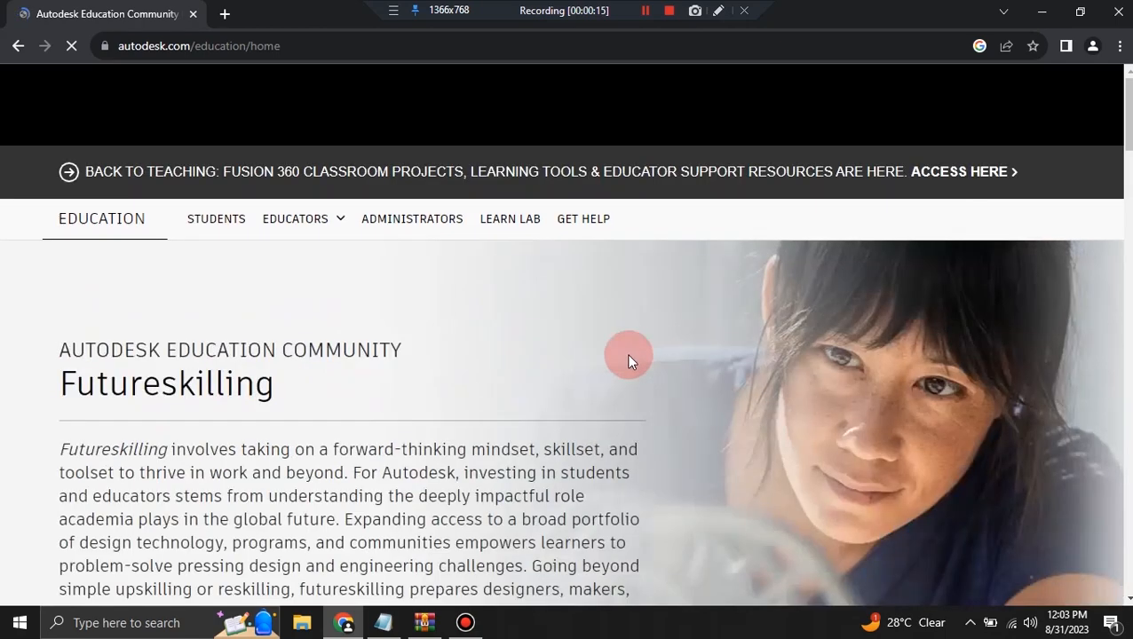
# - Open the educational products list and start getting Revit for individual use
pyautogui.scroll(-4, 458, 392)
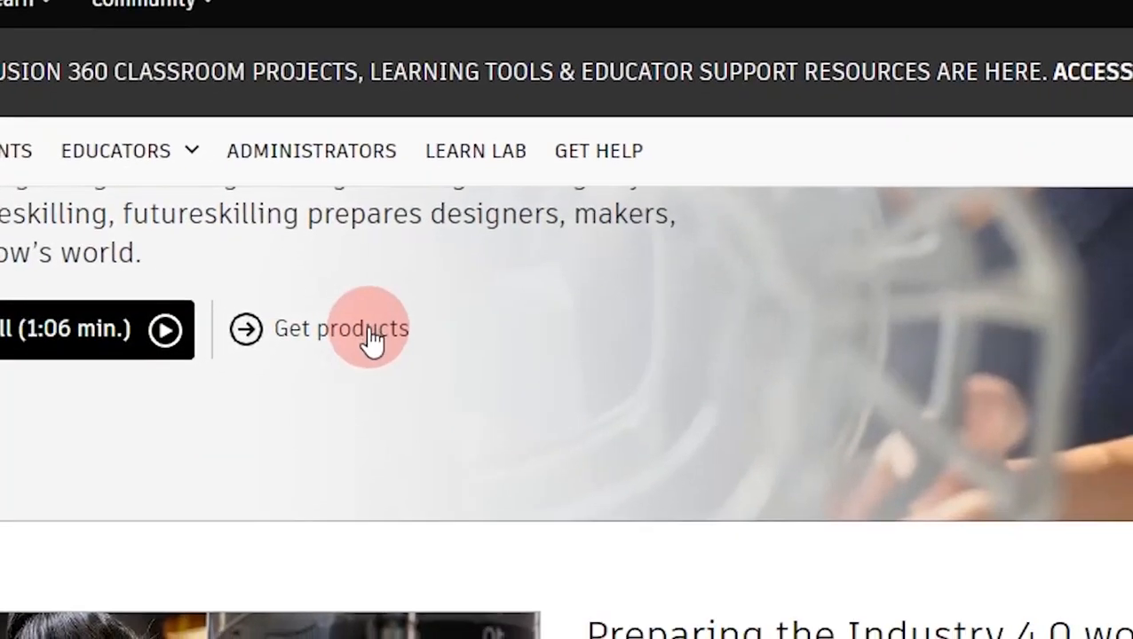
pyautogui.click(449, 333)
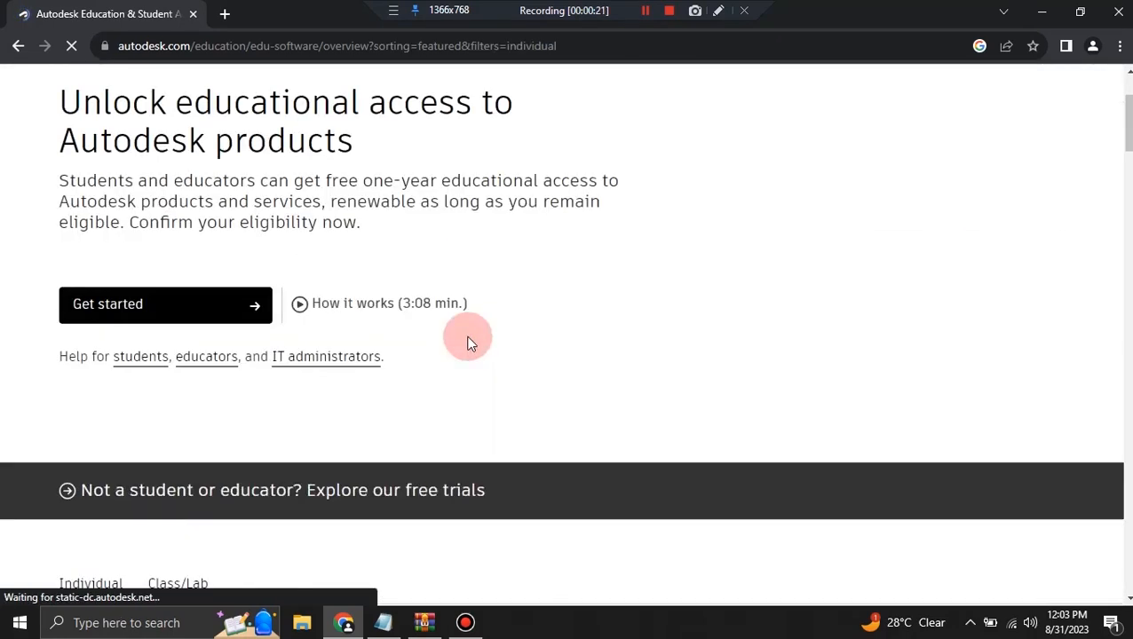
pyautogui.scroll(-4, 468, 342)
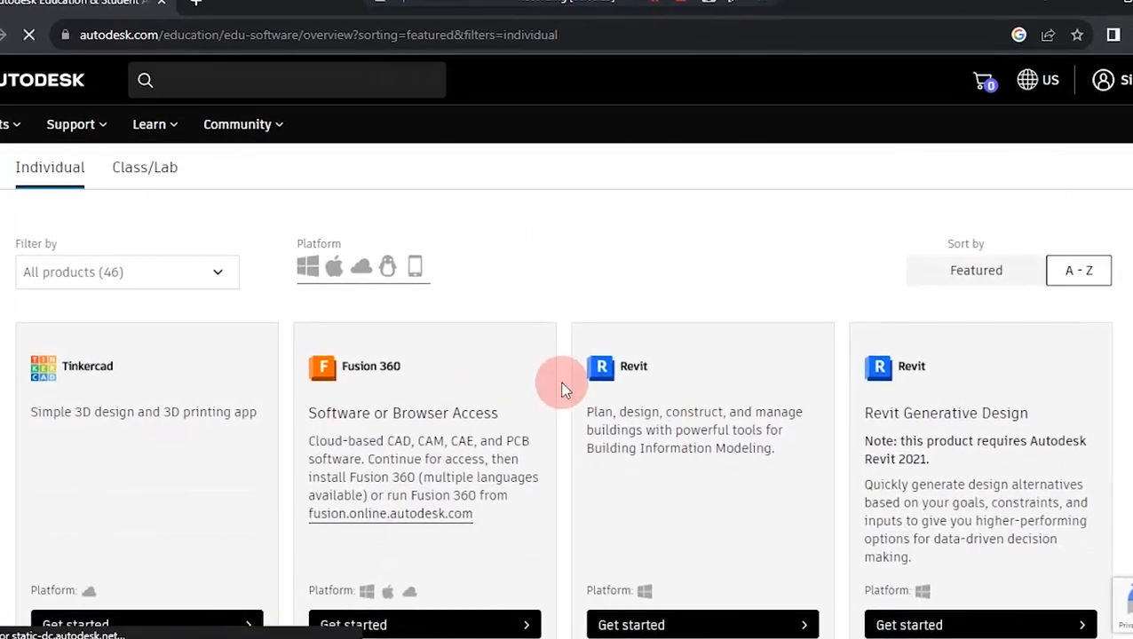
pyautogui.scroll(-2, 733, 524)
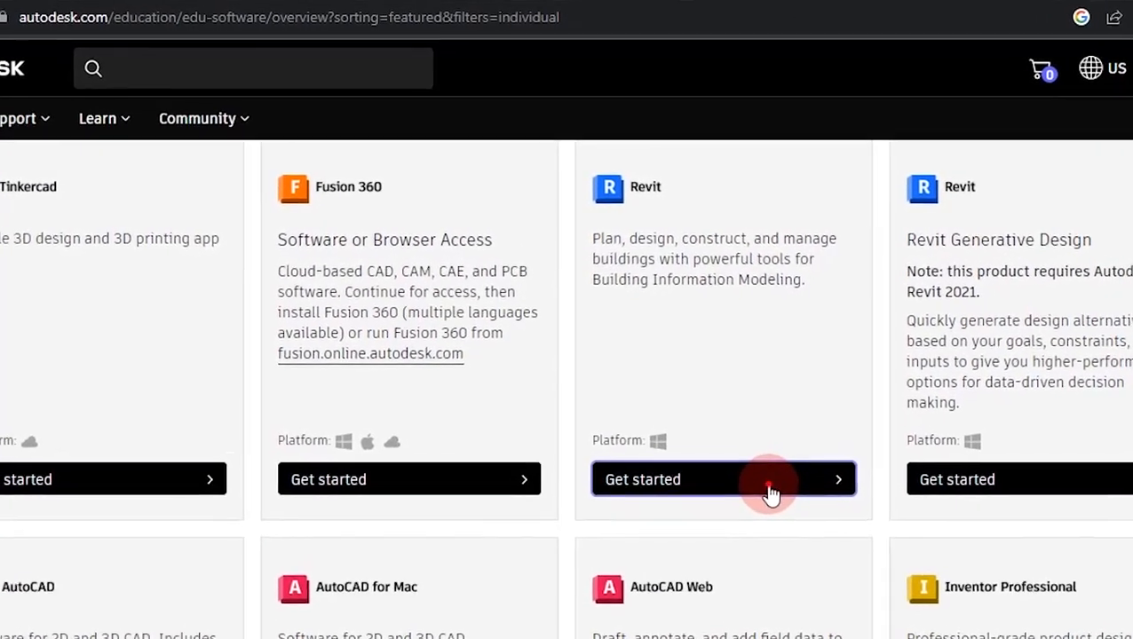
pyautogui.click(769, 486)
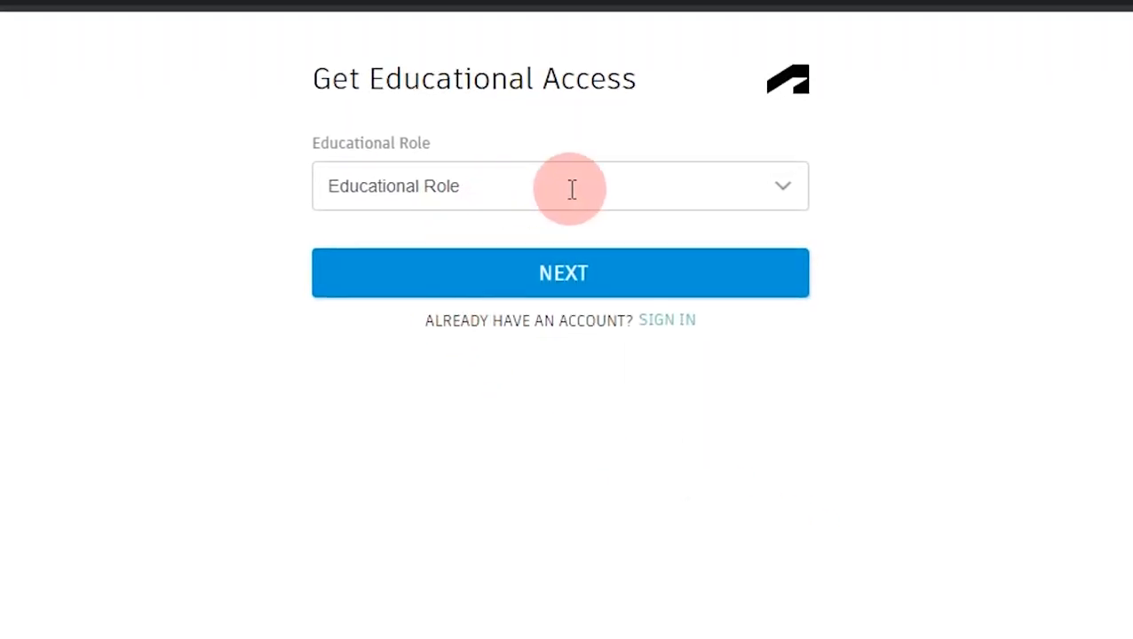
# - Set the educational role to Student, fill in the date of birth and continue to account creation
pyautogui.click(781, 201)
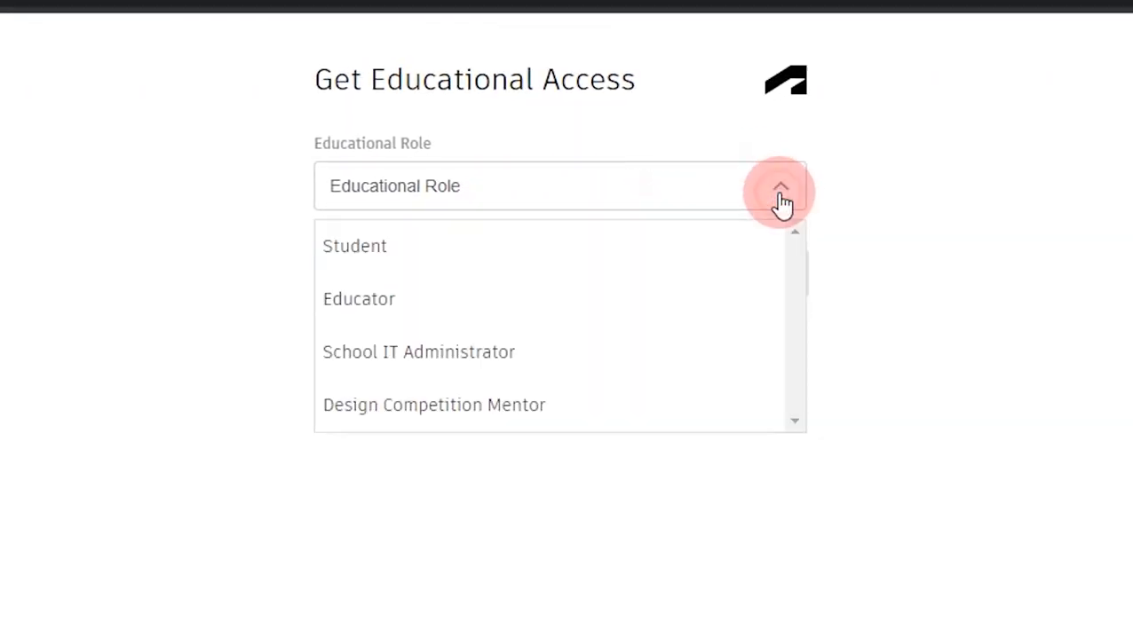
pyautogui.click(451, 259)
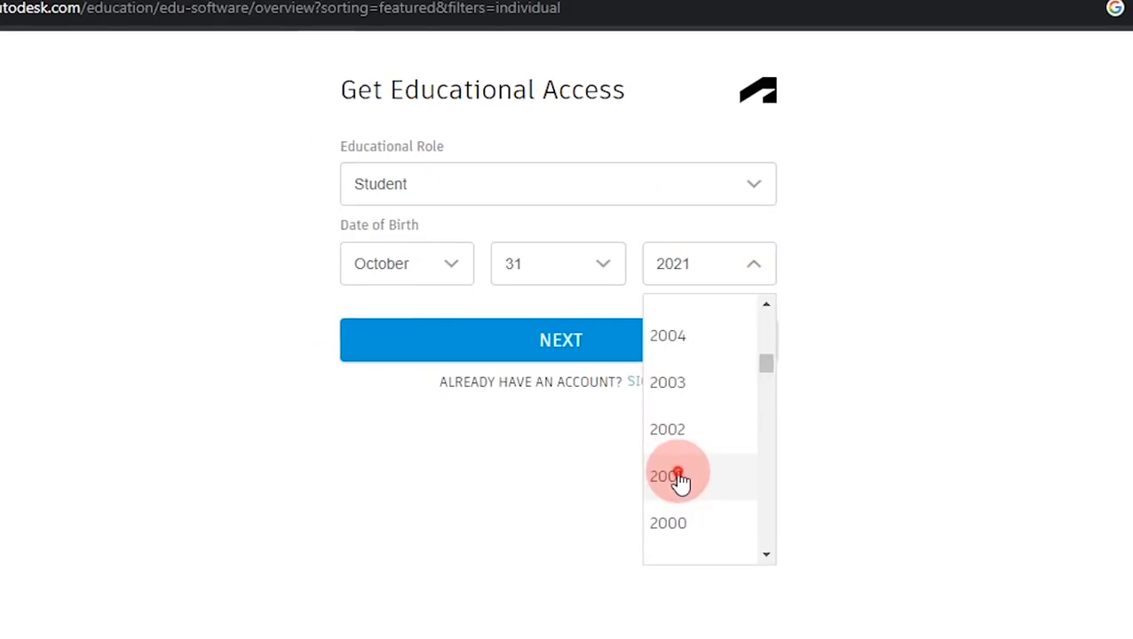
pyautogui.click(678, 473)
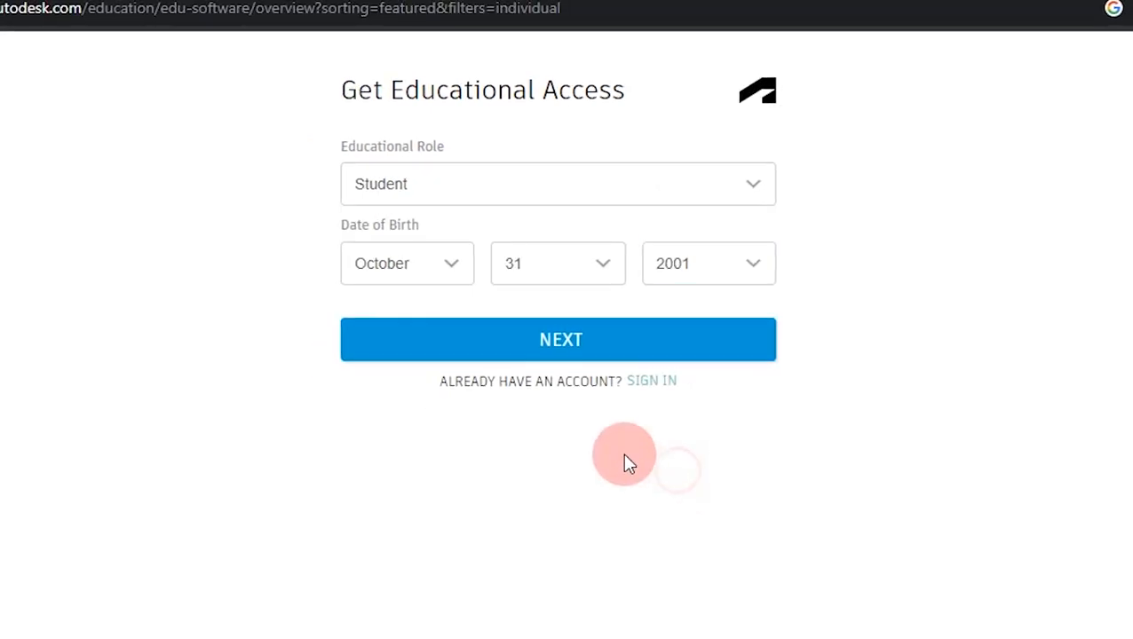
pyautogui.click(565, 341)
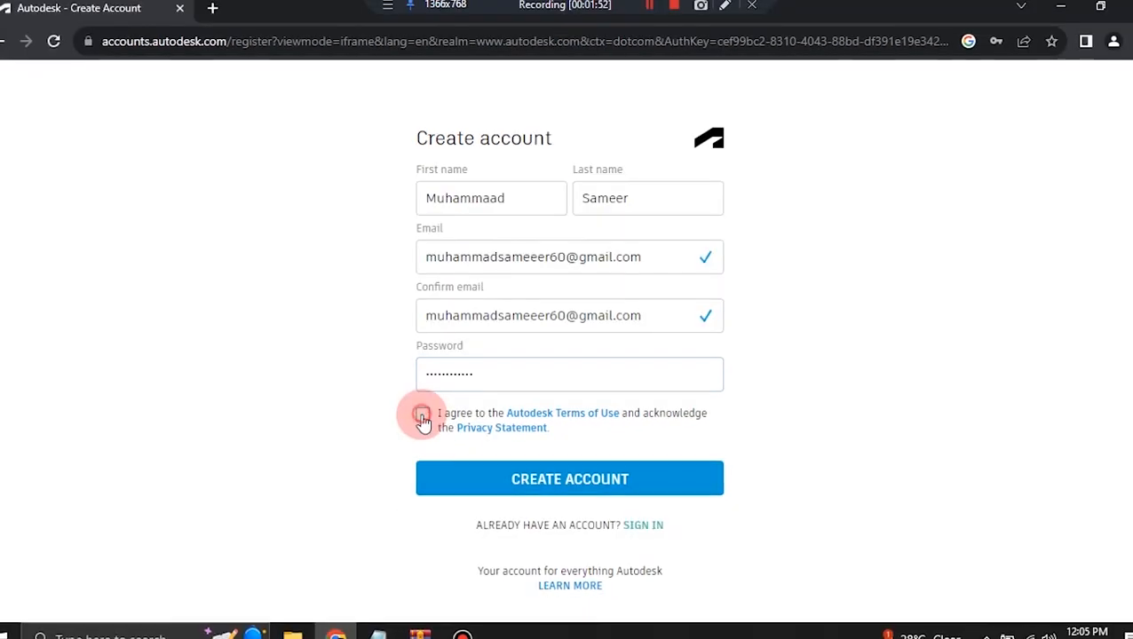
# - Agree to the Autodesk Terms of Use and create the account with the entered details
pyautogui.click(425, 412)
pyautogui.click(571, 489)
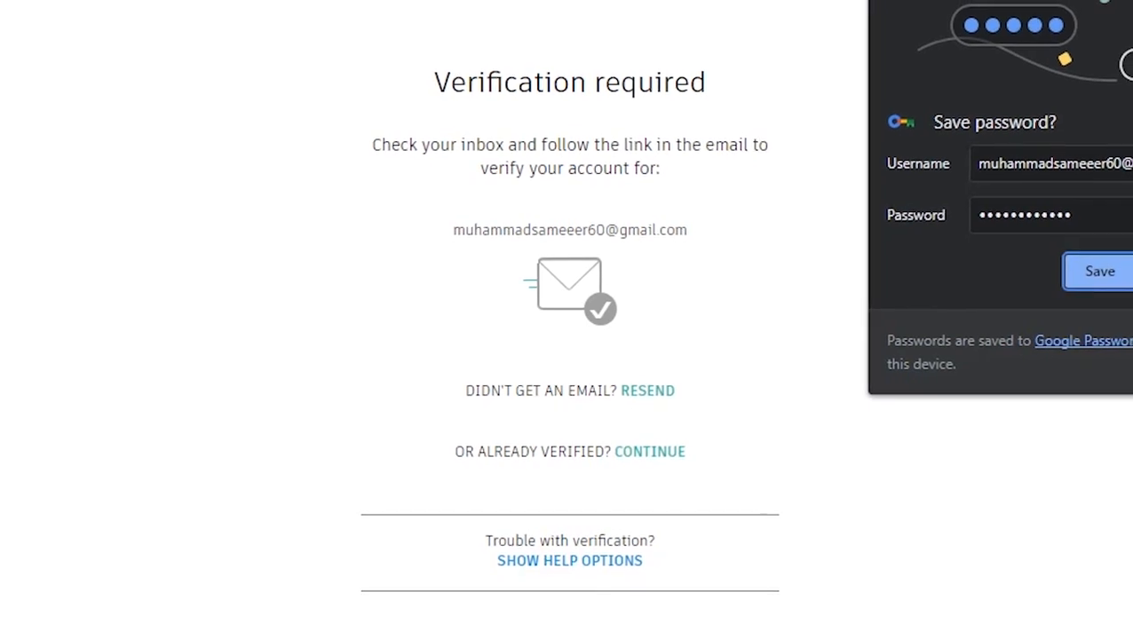
pyautogui.click(1105, 442)
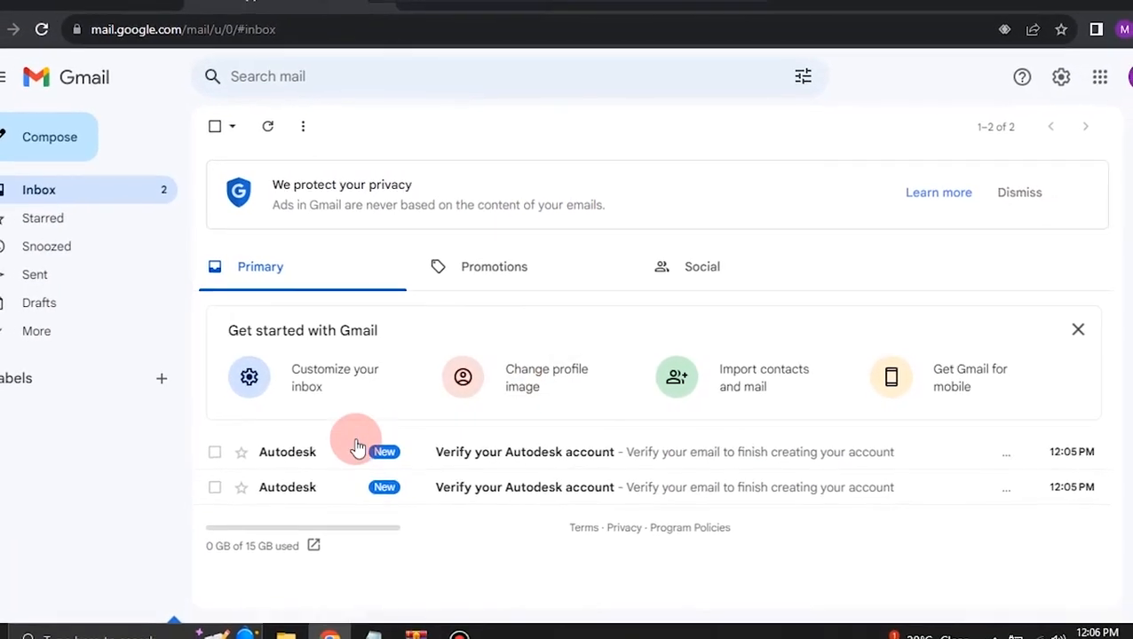
# - Verify the account through Autodesk's verification email in Gmail and finish with marketing communications enabled
pyautogui.click(318, 458)
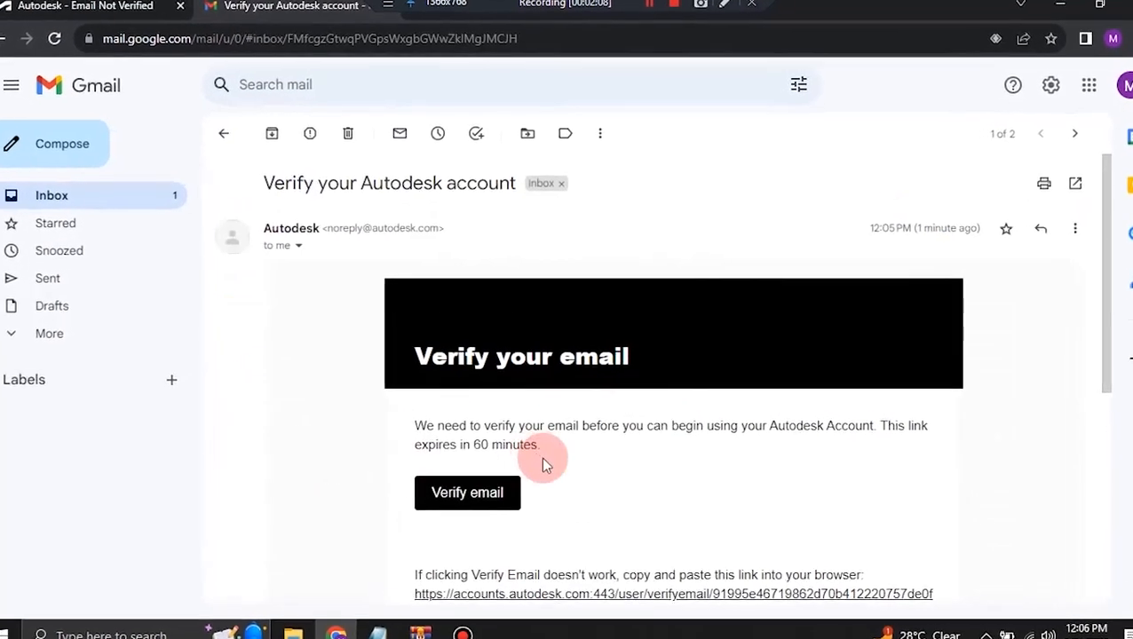
pyautogui.click(484, 513)
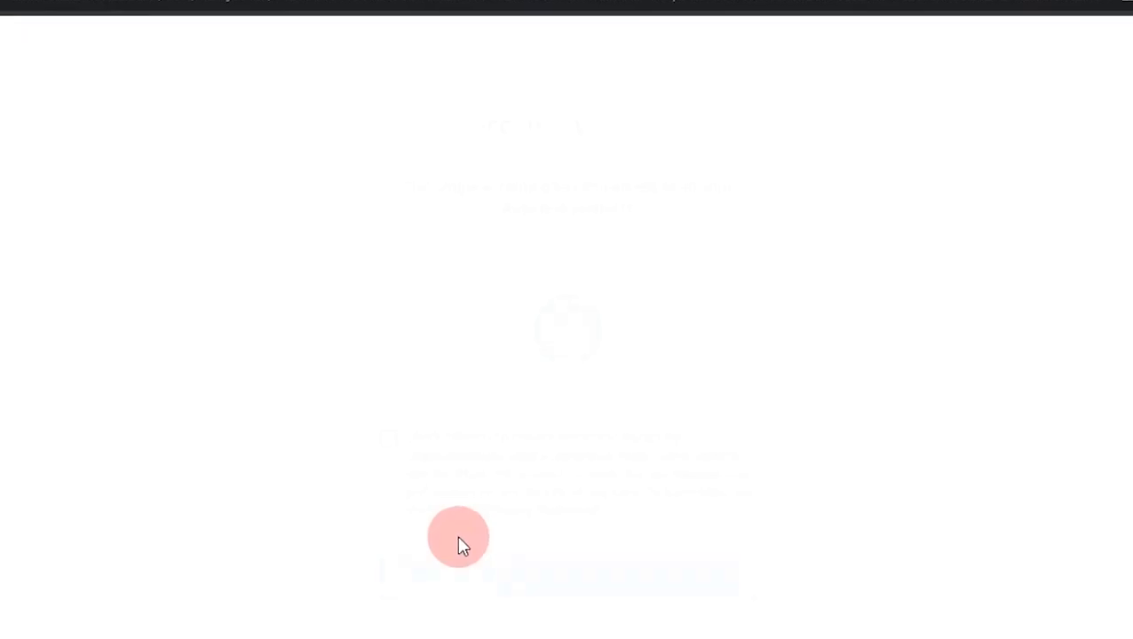
pyautogui.click(386, 443)
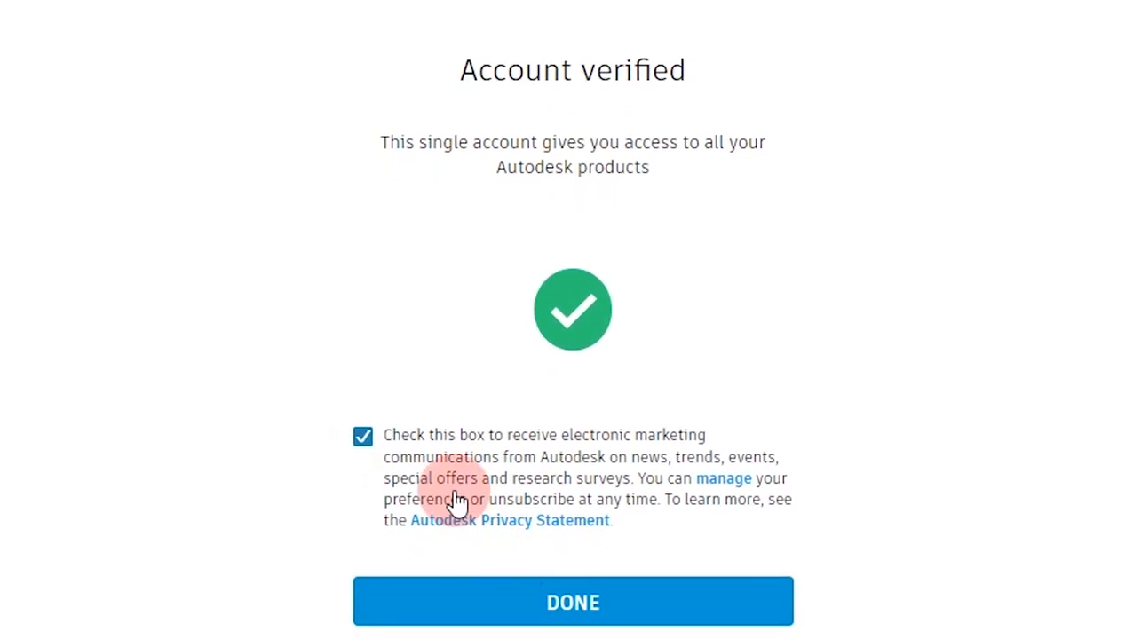
pyautogui.click(577, 595)
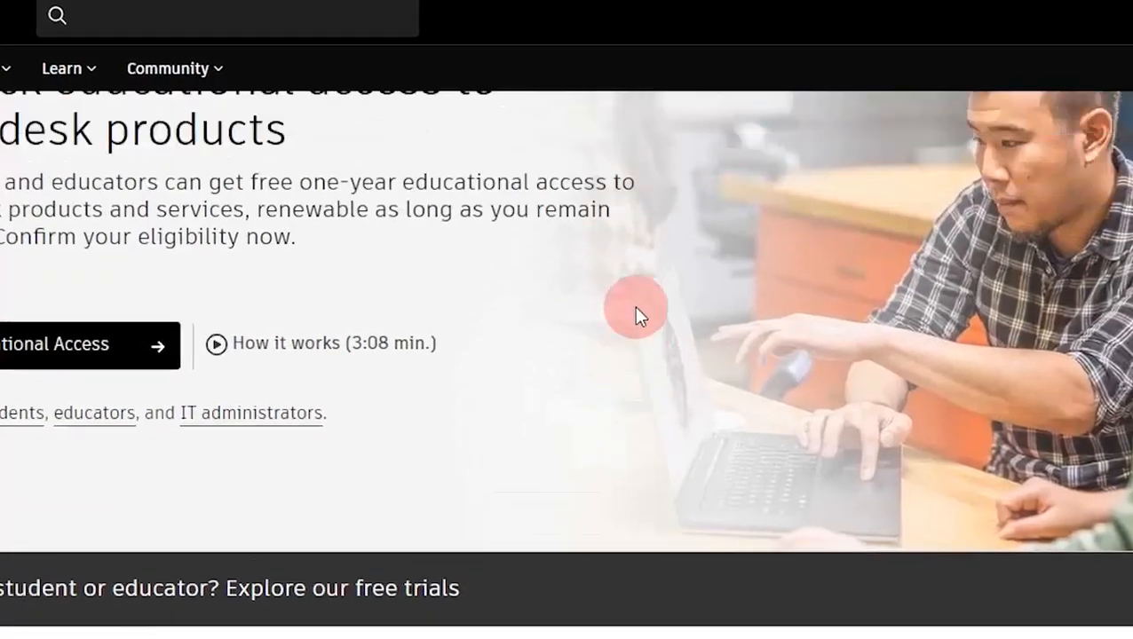
# - Request Revit again from the individual products list to open the educational access form
pyautogui.scroll(-8, 636, 310)
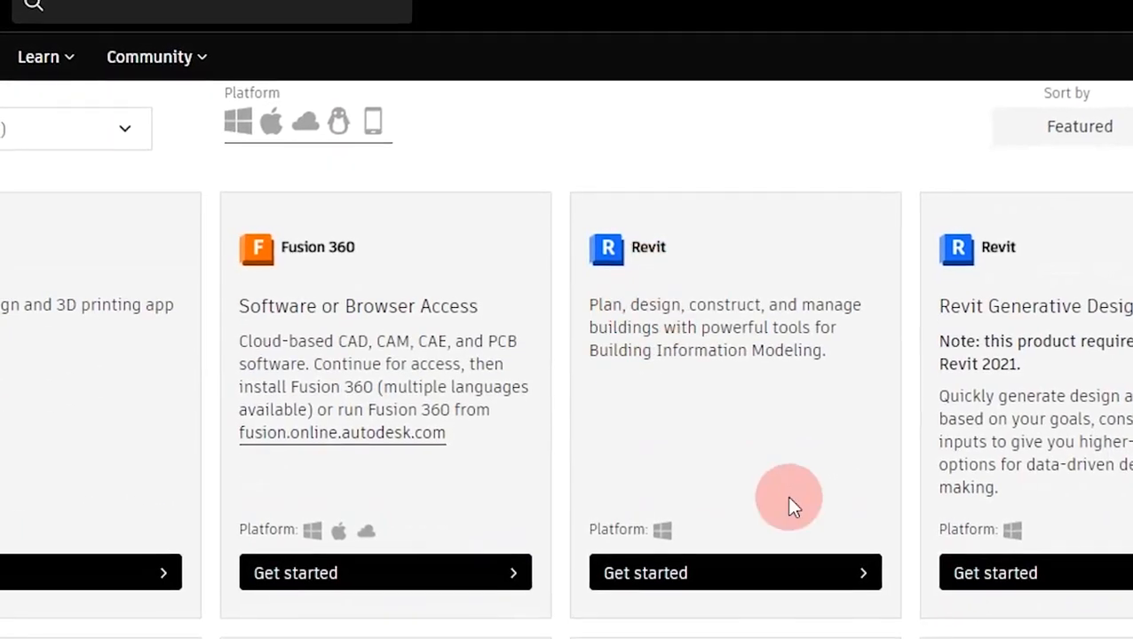
pyautogui.click(823, 582)
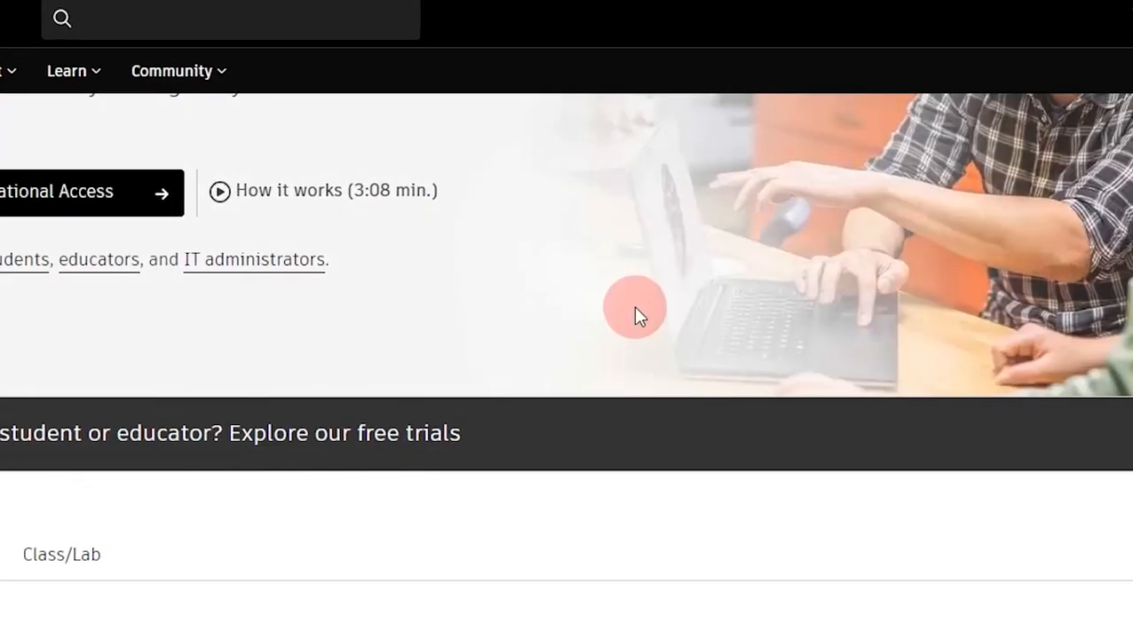
pyautogui.scroll(-8, 637, 311)
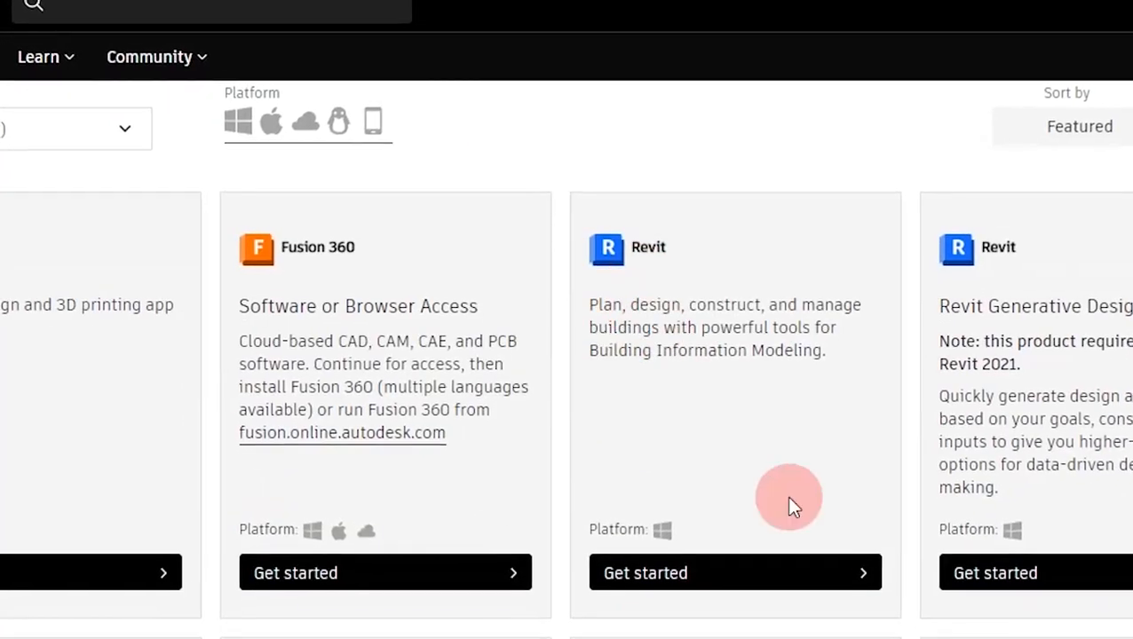
pyautogui.click(823, 581)
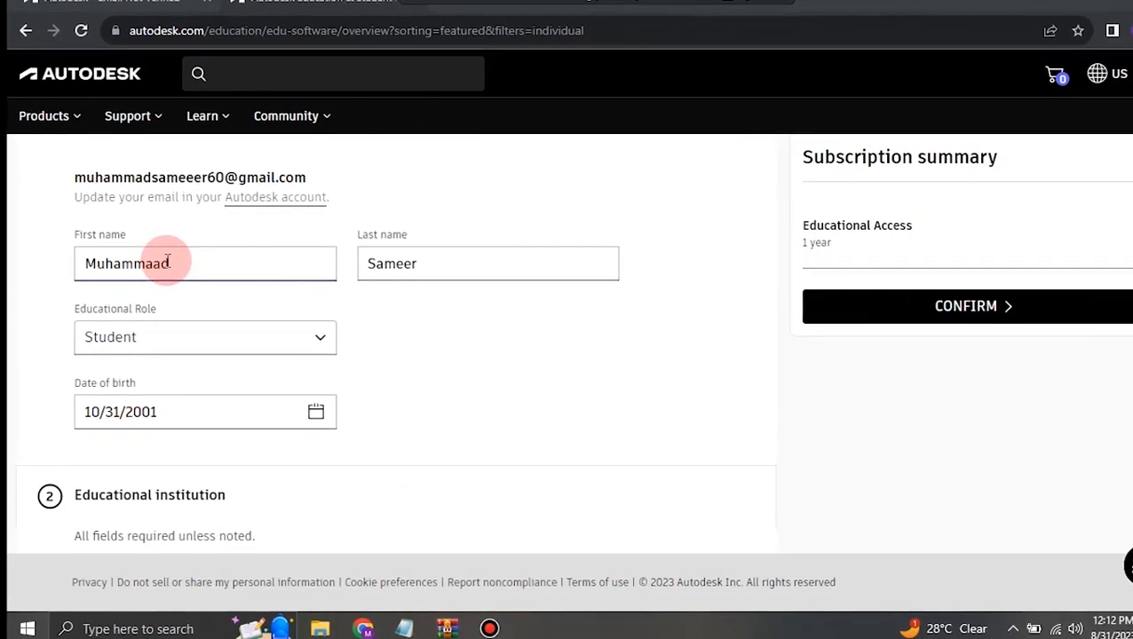
# - Confirm the student and school details for one-year Educational Access and start the eligibility check through the institution's single sign-on
pyautogui.scroll(-6, 200, 330)
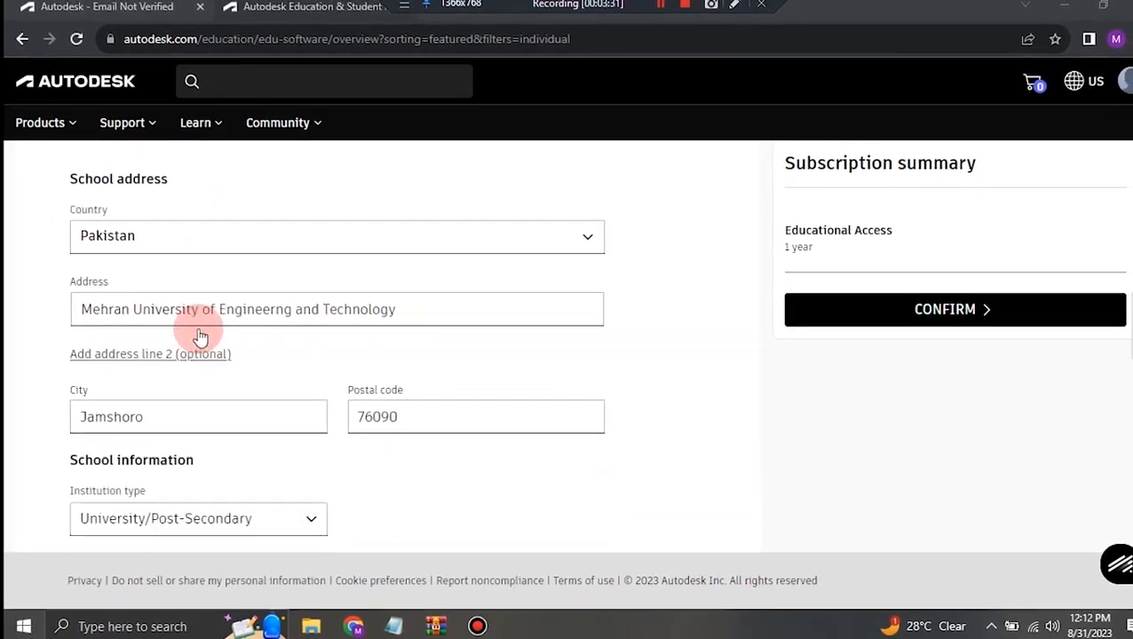
pyautogui.scroll(-5, 198, 337)
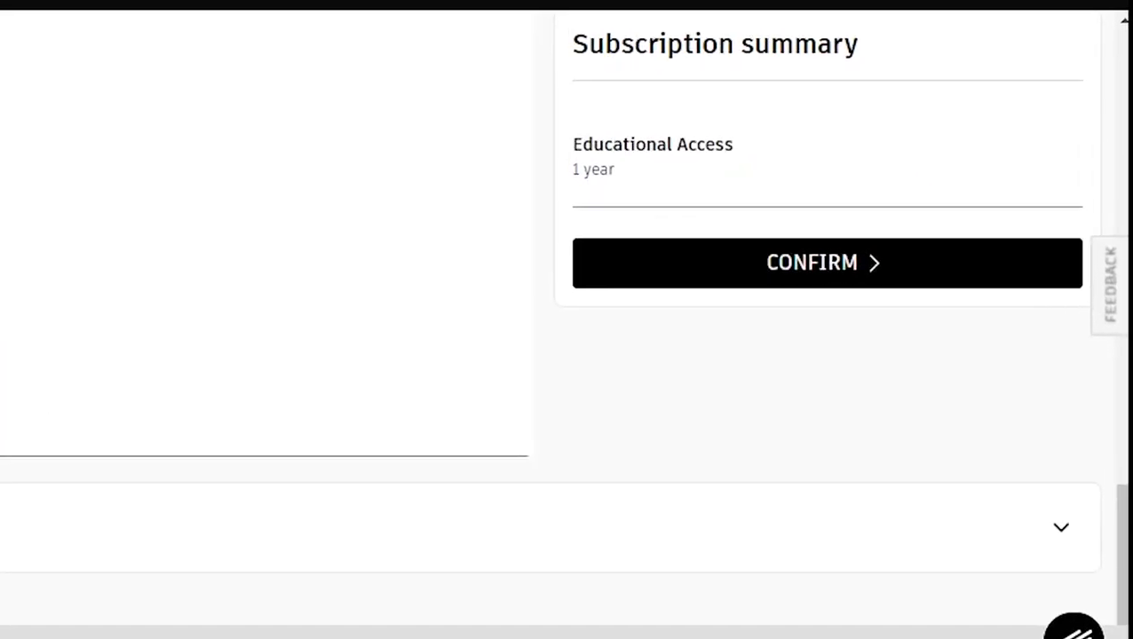
pyautogui.click(746, 253)
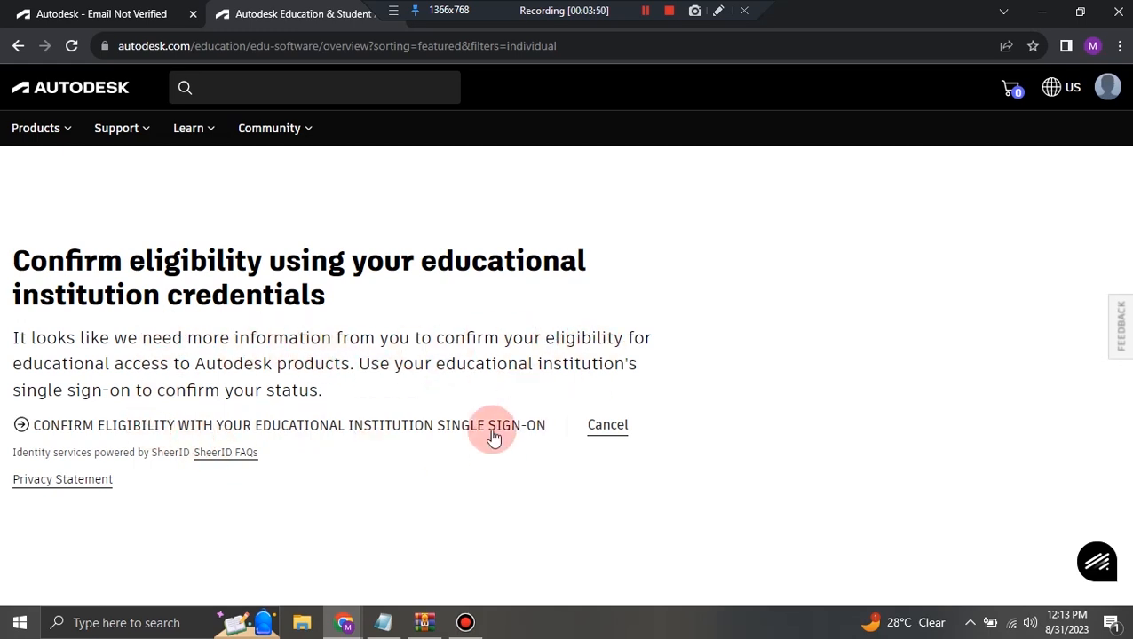
pyautogui.click(264, 430)
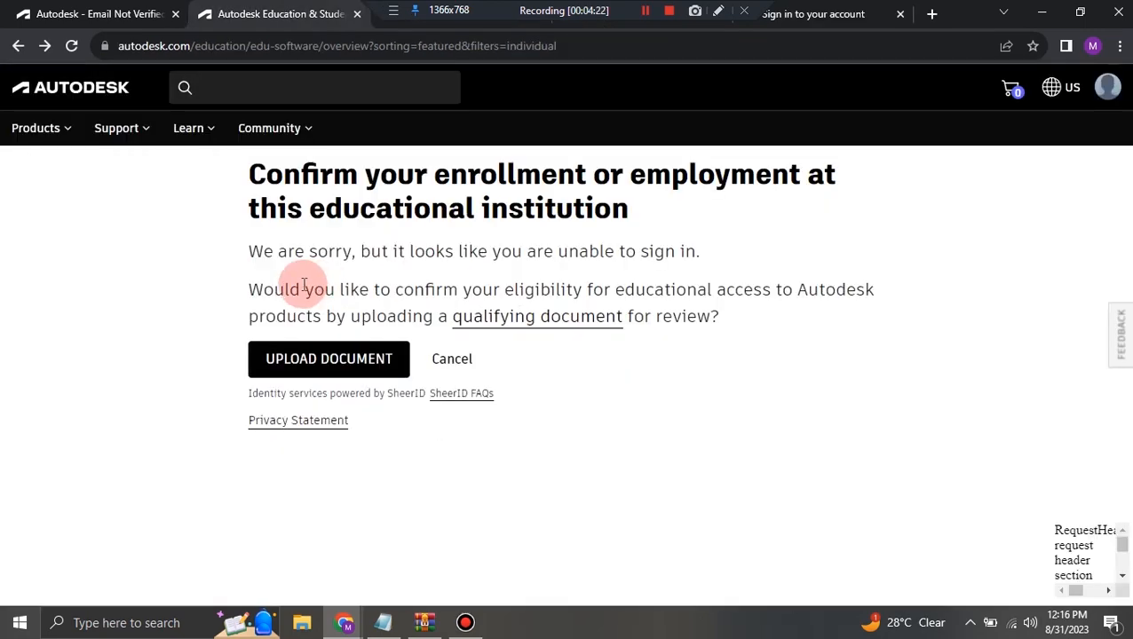
# - Upload a PDF document as proof of enrollment, submit it for review and close the thank-you page
pyautogui.click(315, 367)
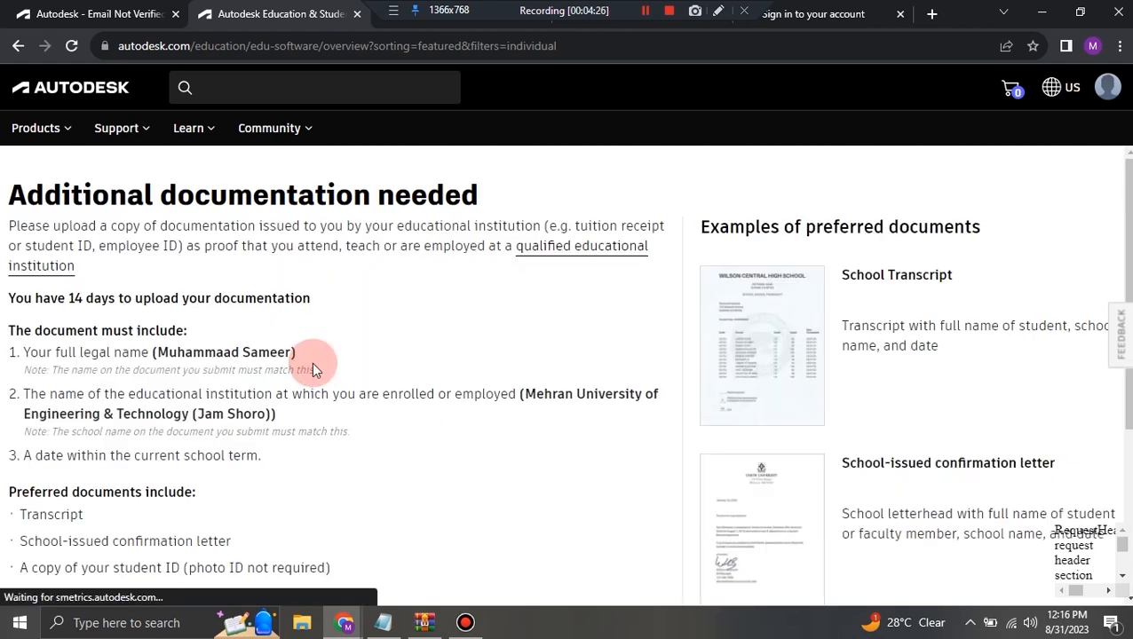
pyautogui.scroll(-3, 307, 404)
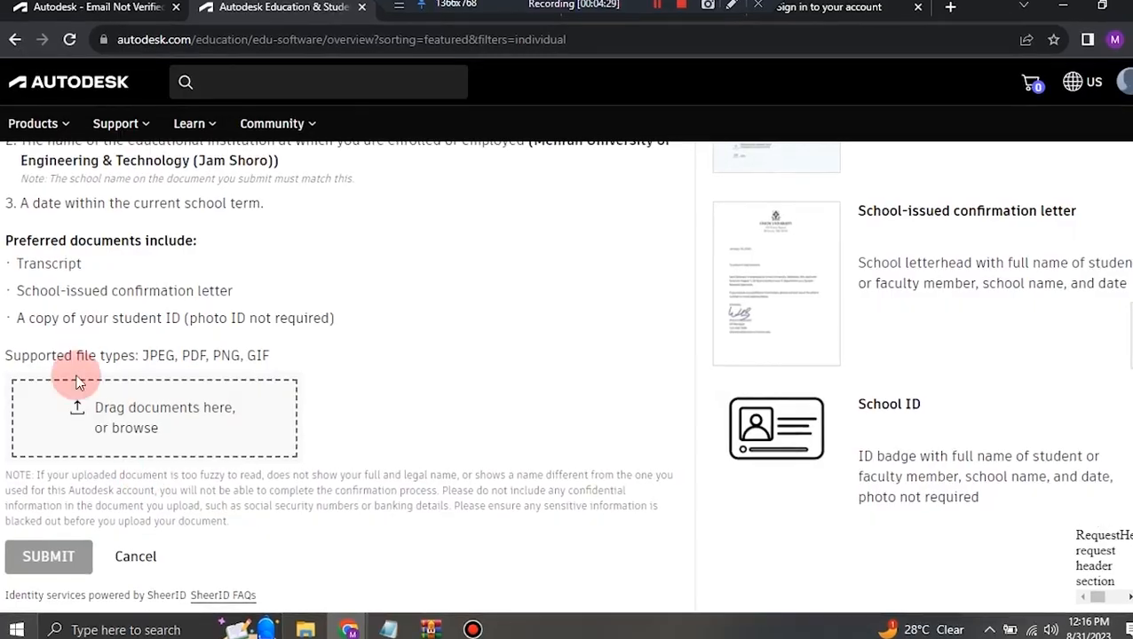
pyautogui.click(126, 426)
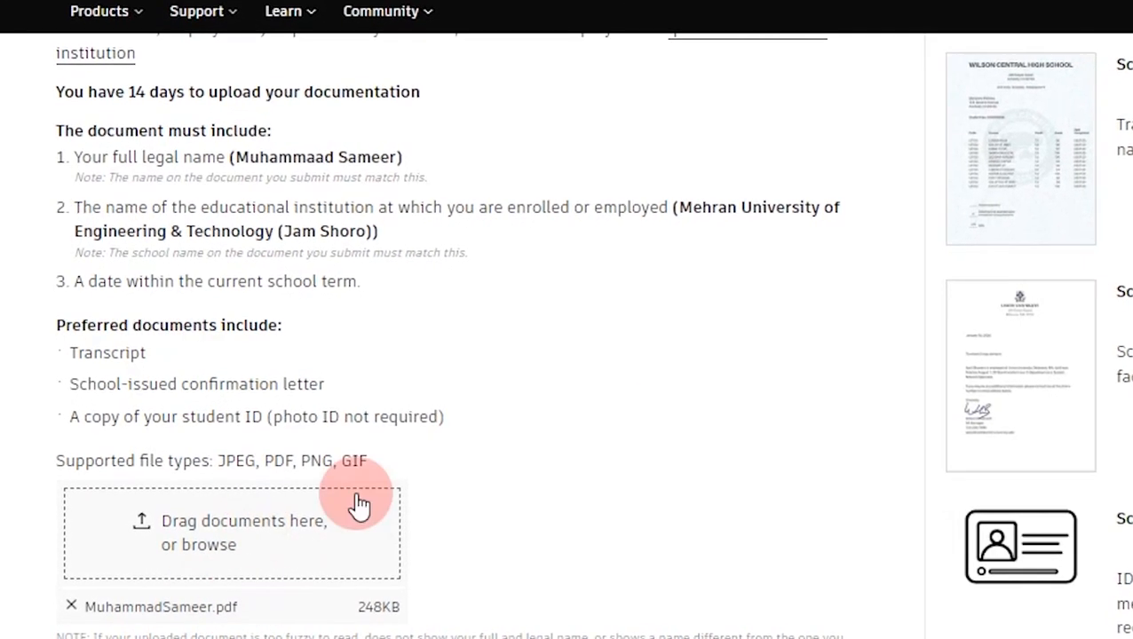
pyautogui.scroll(-2, 253, 614)
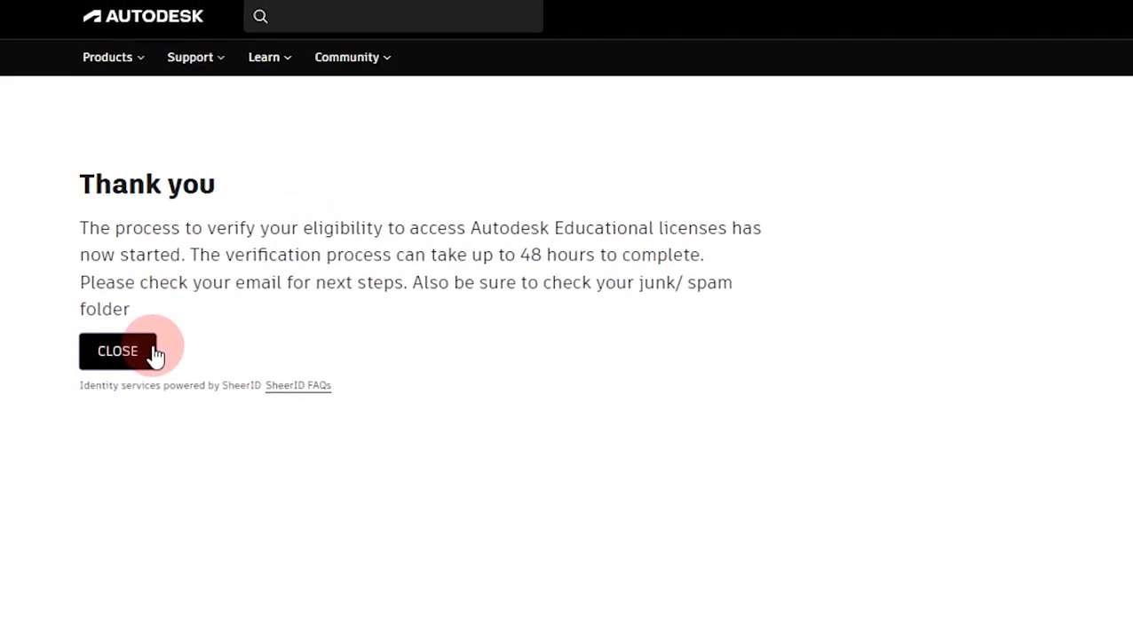
pyautogui.click(128, 364)
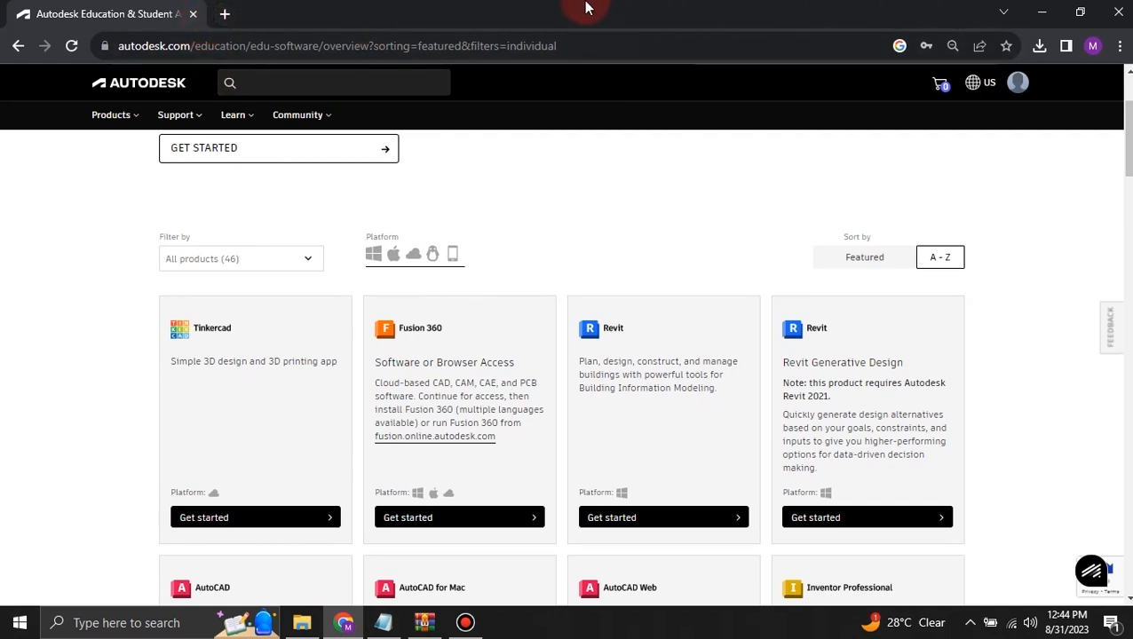
pyautogui.moveTo(586, 7)
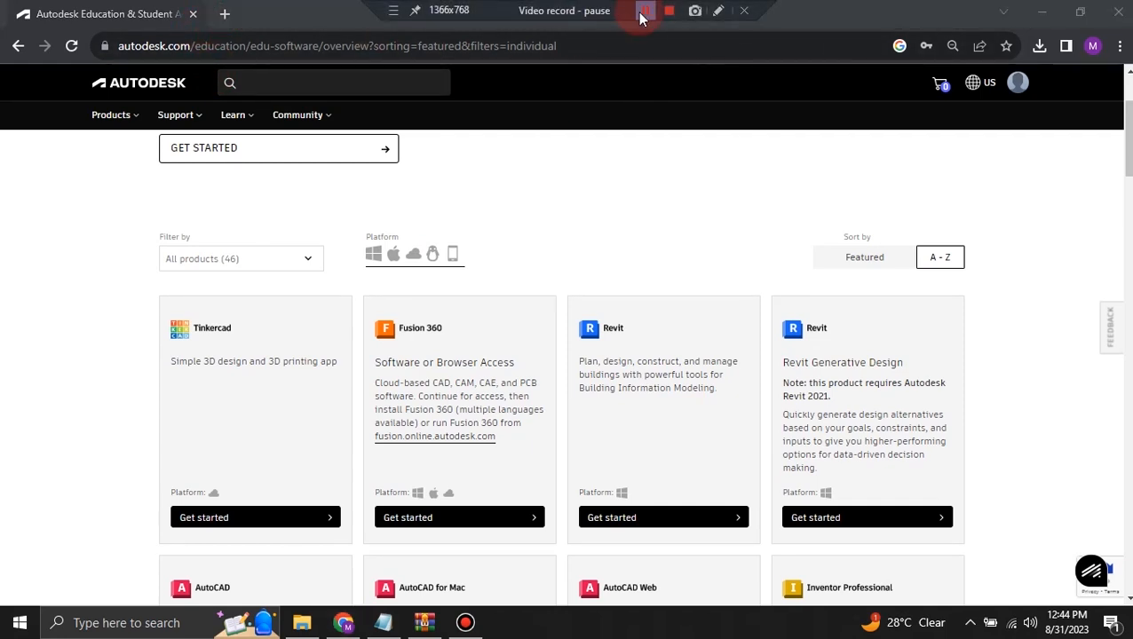
pyautogui.click(645, 12)
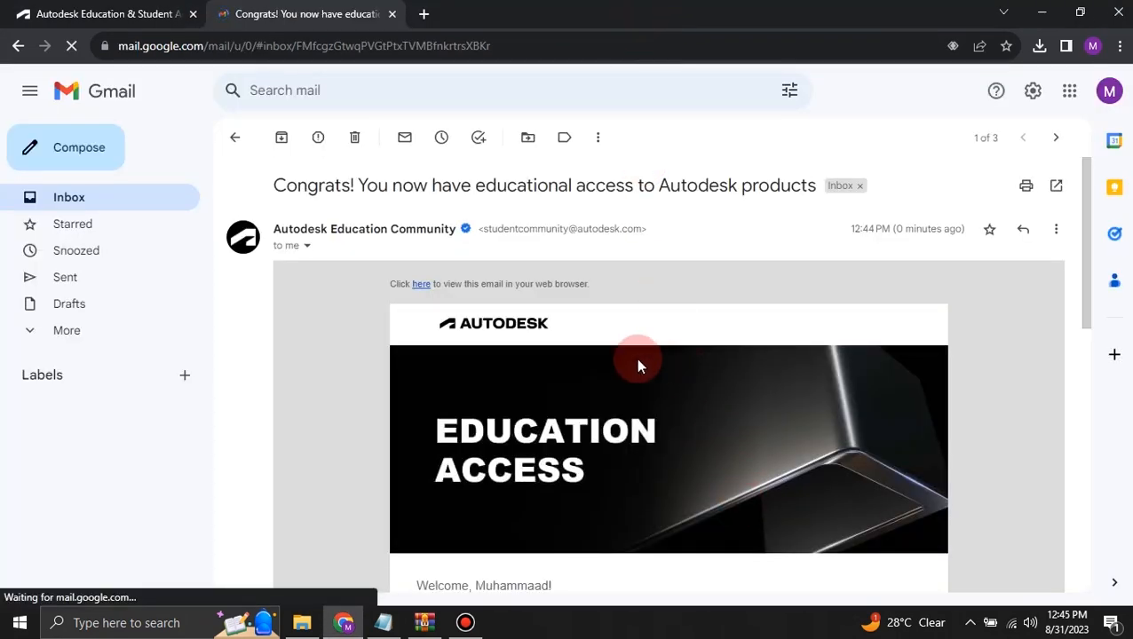
pyautogui.moveTo(590, 7)
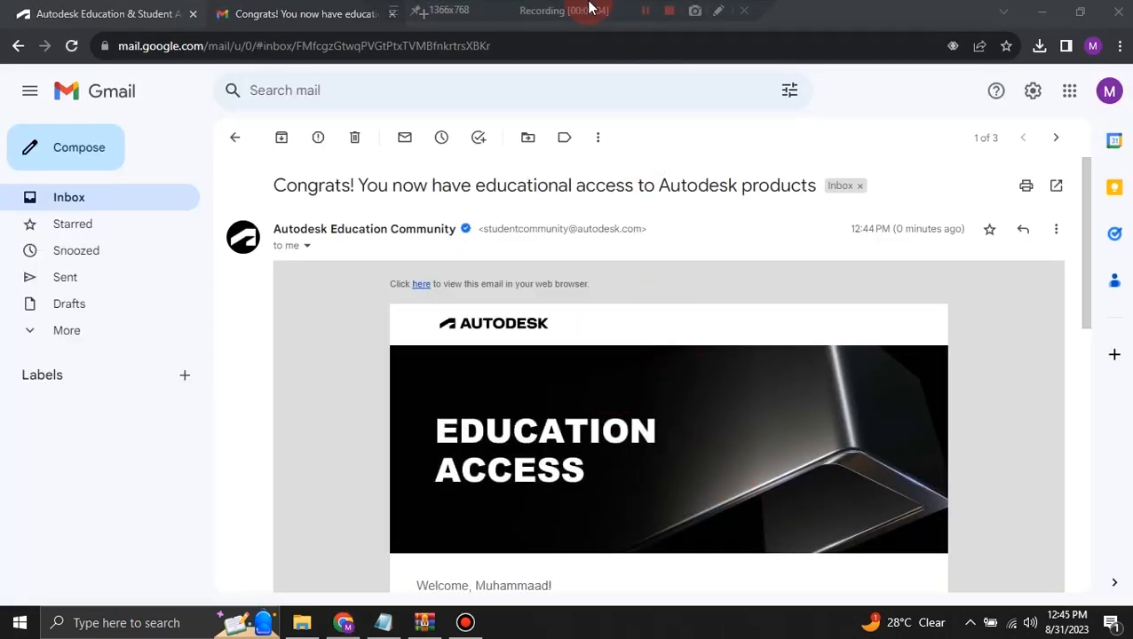
# - Read Autodesk's educational access confirmation email and follow its link to get the products
pyautogui.scroll(-4, 593, 431)
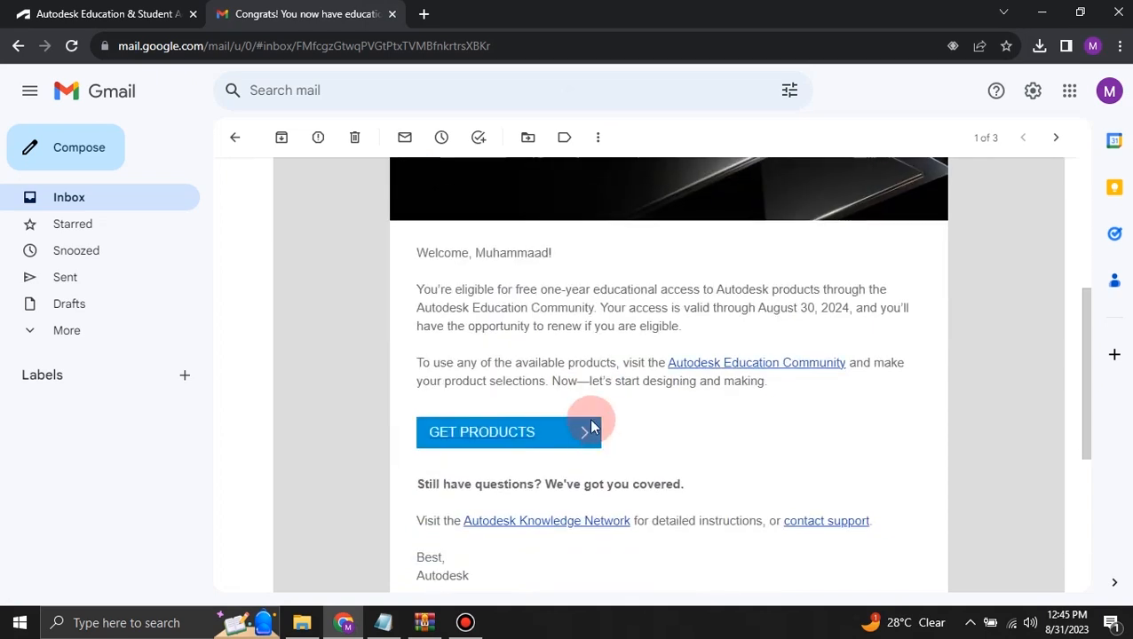
pyautogui.scroll(-2, 597, 432)
pyautogui.scroll(2, 551, 304)
pyautogui.scroll(2, 573, 270)
pyautogui.scroll(-3, 577, 282)
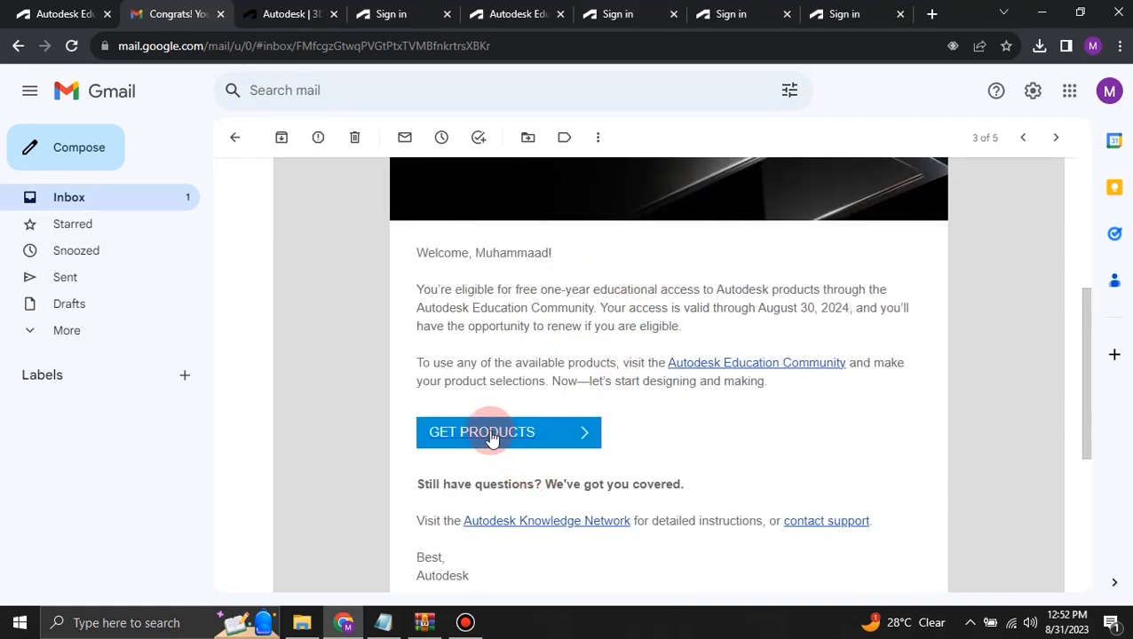
pyautogui.click(500, 439)
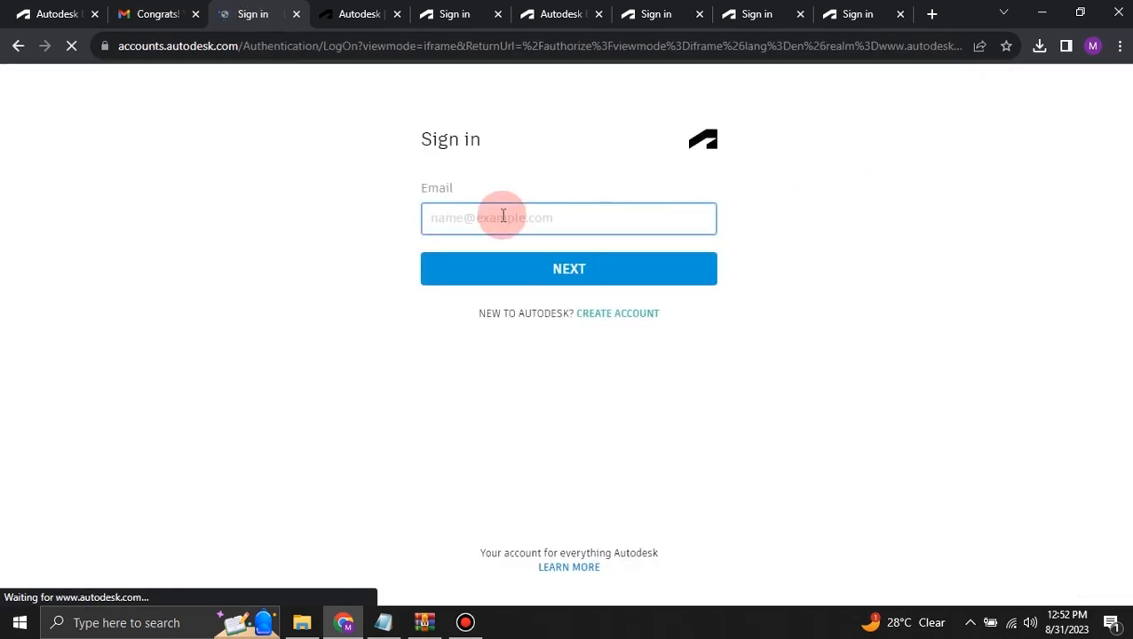
# - Sign in to Autodesk with the account email and password, and proceed from the eligibility confirmation to the software list
pyautogui.click(549, 271)
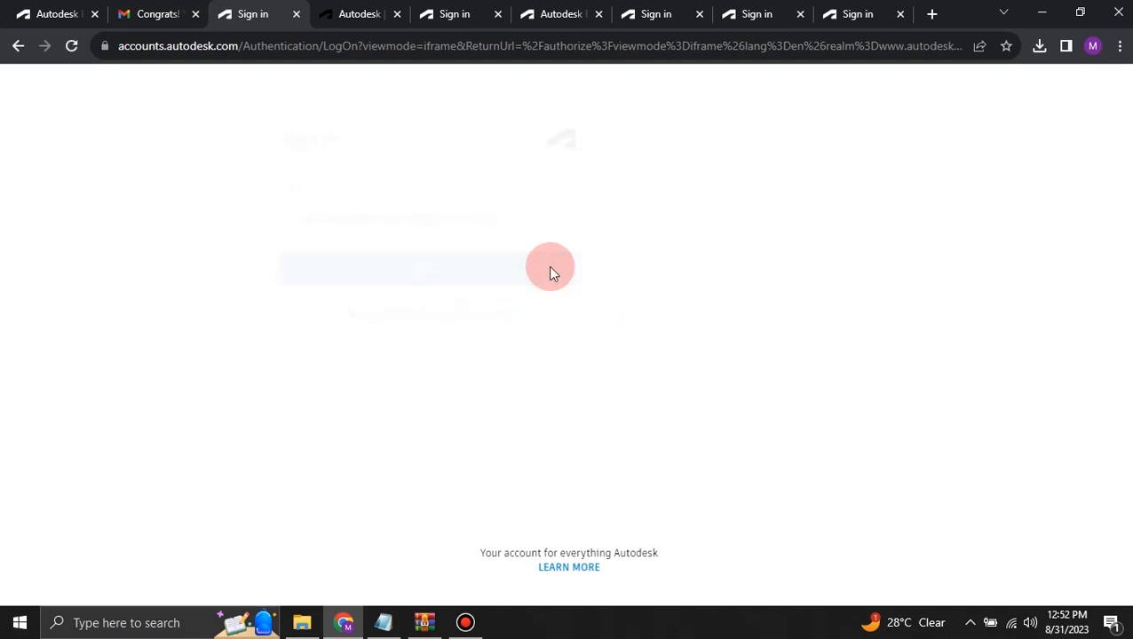
pyautogui.write('••')
pyautogui.press('Return')
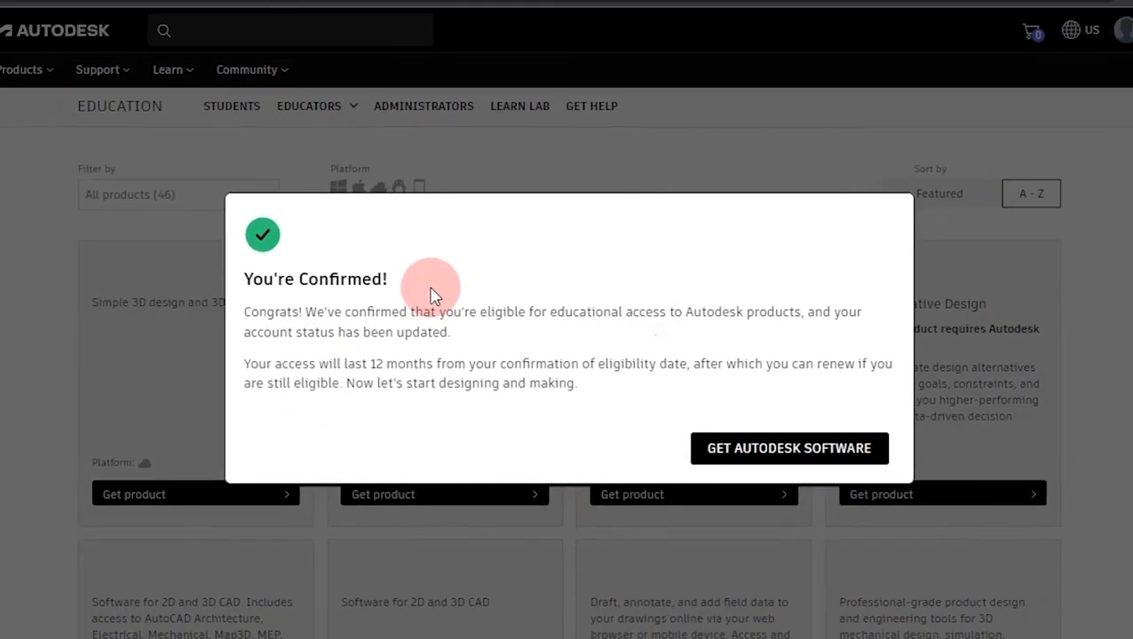
pyautogui.click(779, 448)
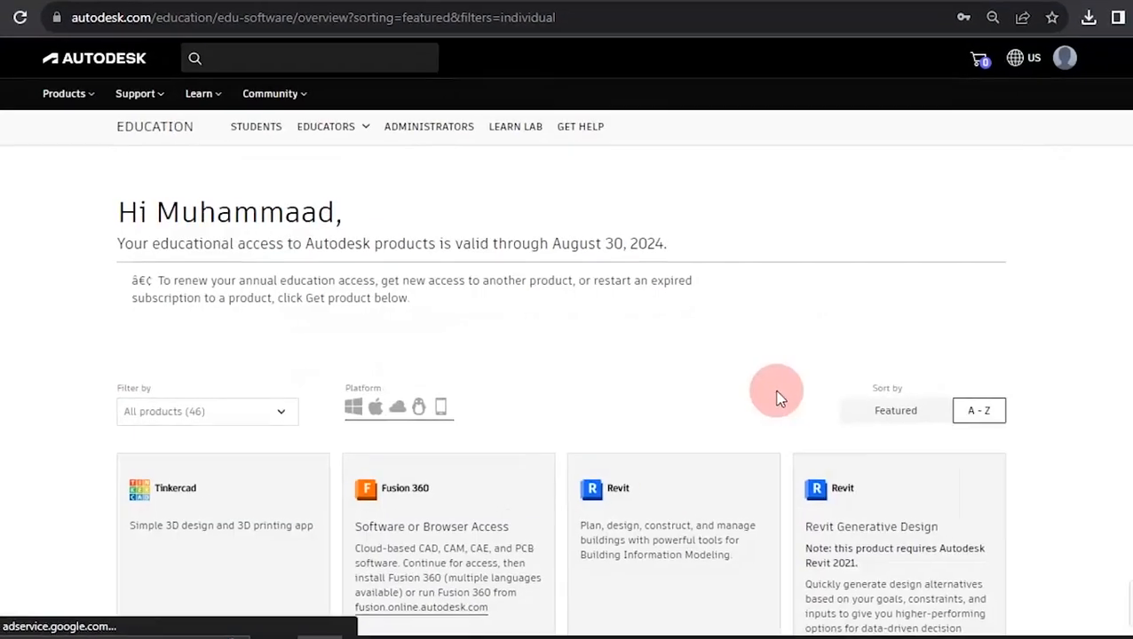
# - Request Revit version 2021 for Windows in English, start its installation and accept the Autodesk terms
pyautogui.scroll(-3, 778, 398)
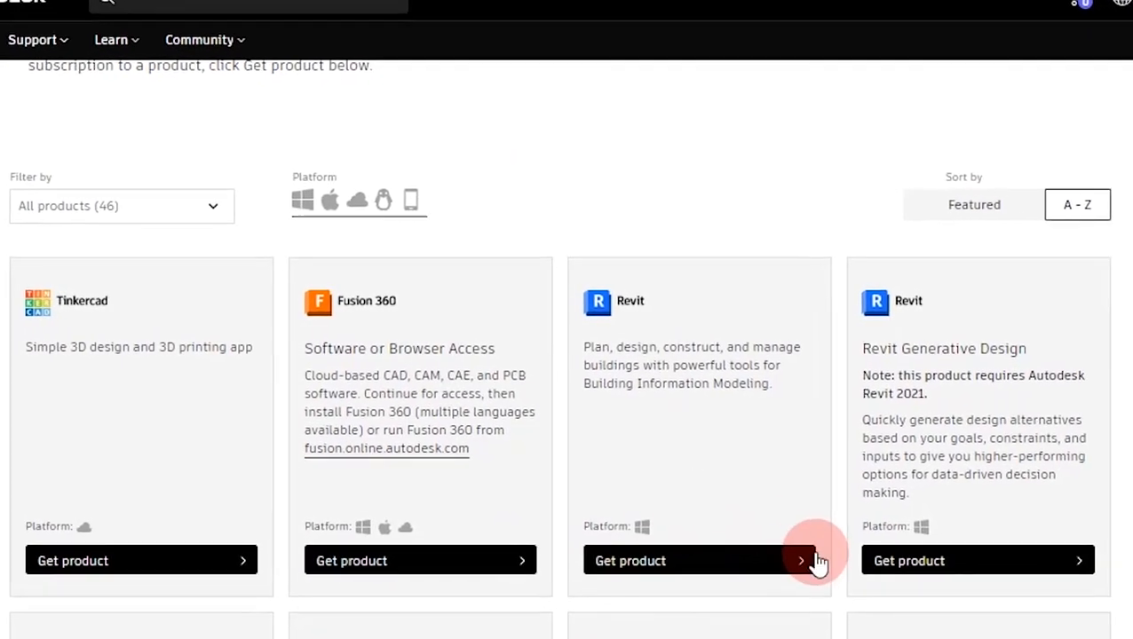
pyautogui.click(773, 552)
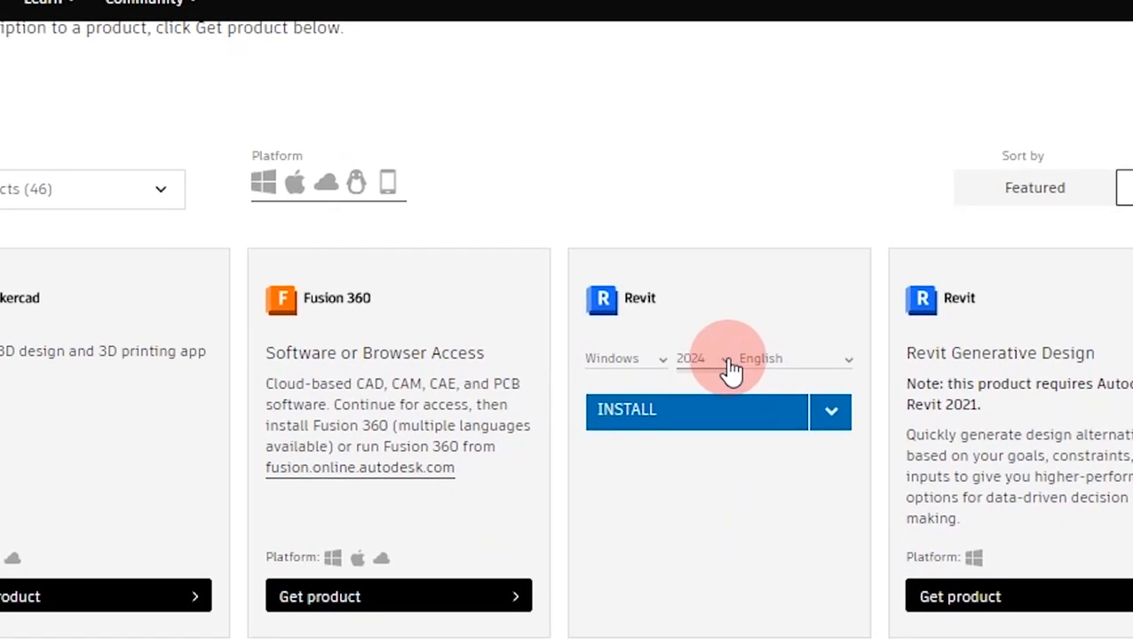
pyautogui.click(702, 365)
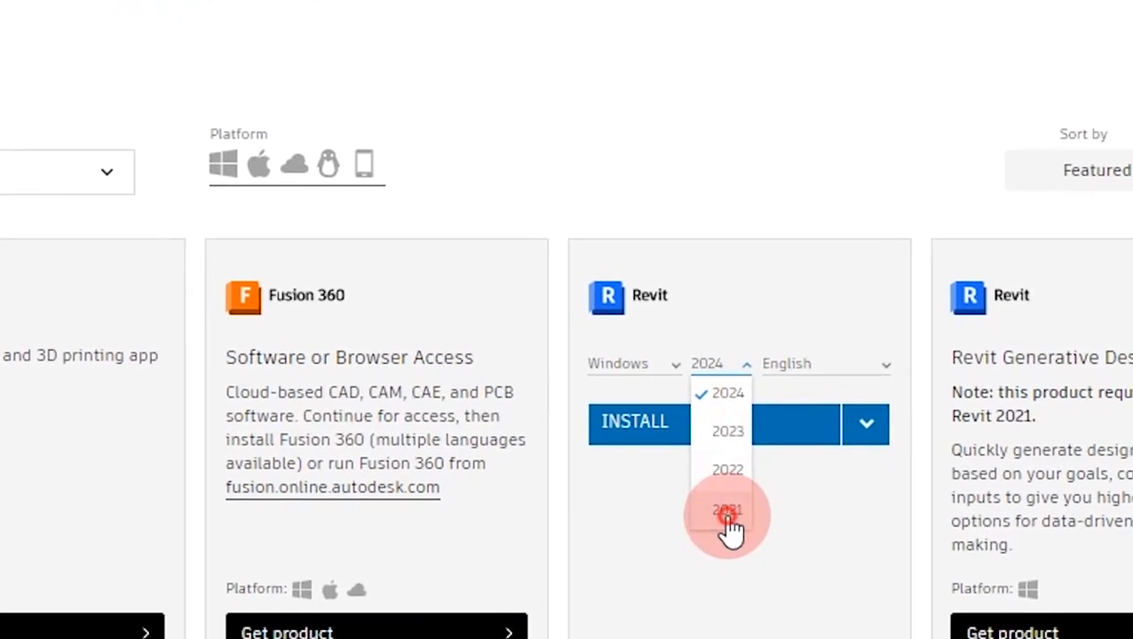
pyautogui.click(724, 506)
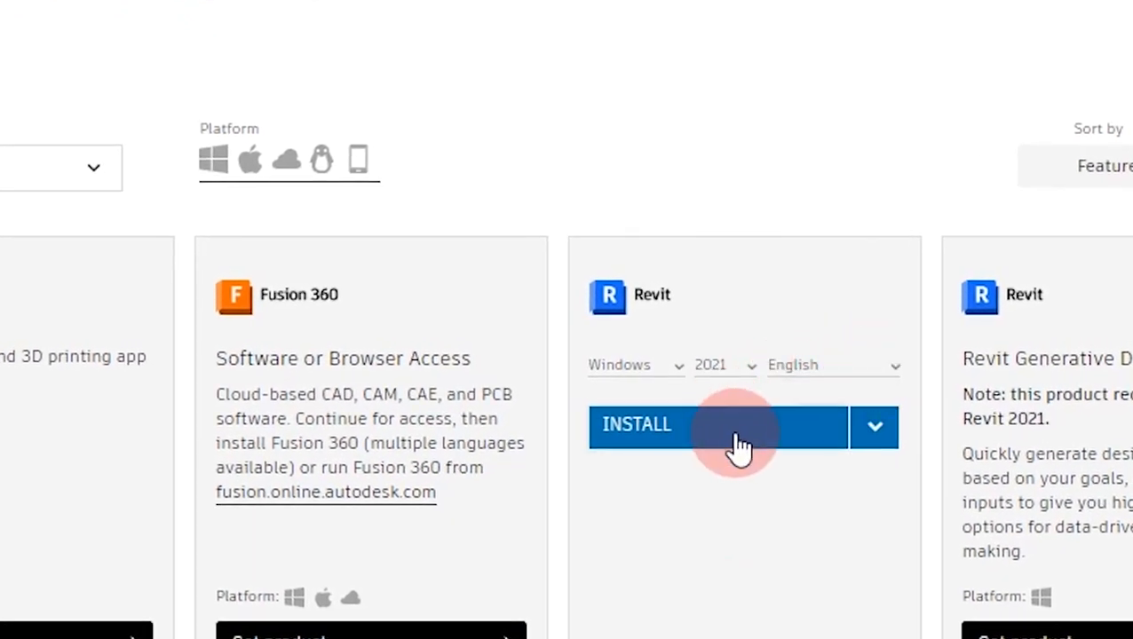
pyautogui.click(679, 428)
pyautogui.click(852, 507)
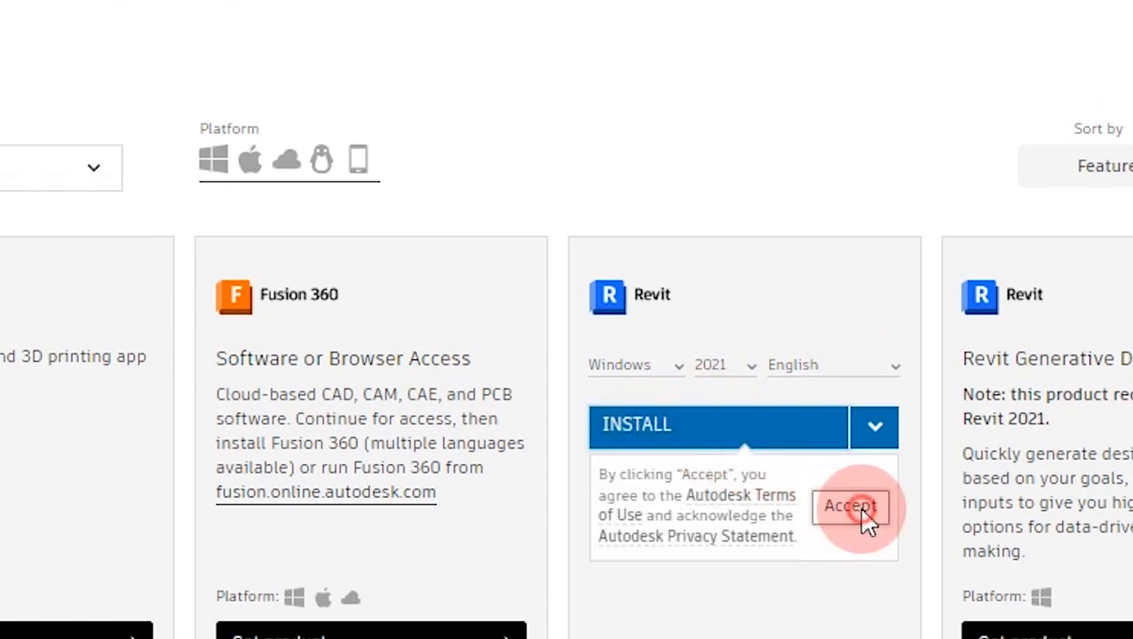
# - Run the downloaded Revit 2021 web installer from the Downloads folder
pyautogui.click(668, 453)
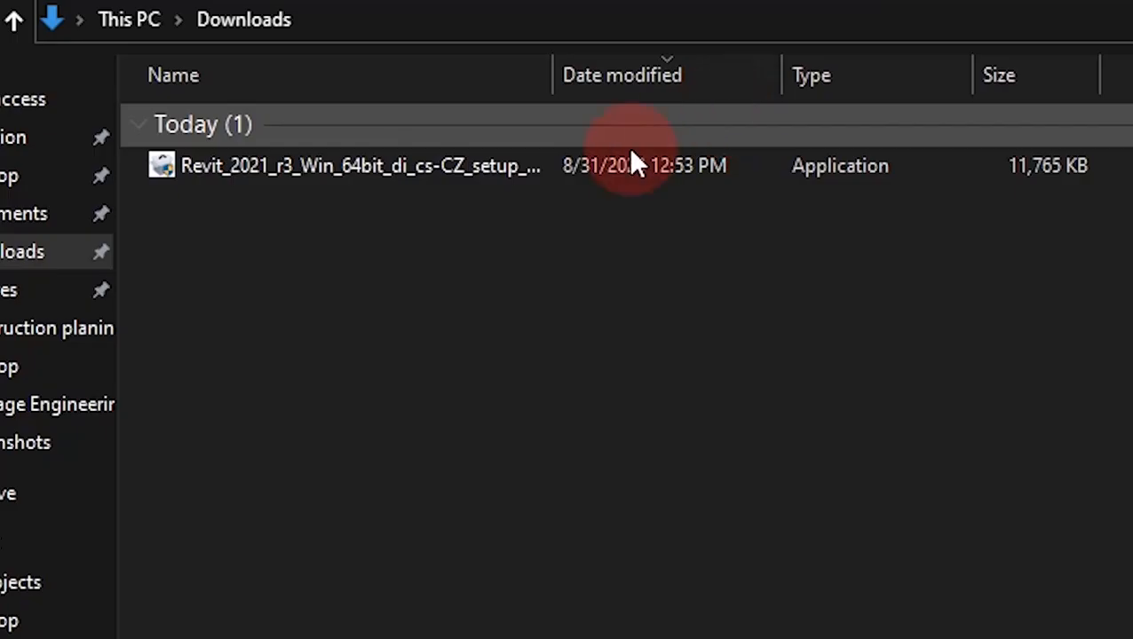
pyautogui.doubleClick(526, 167)
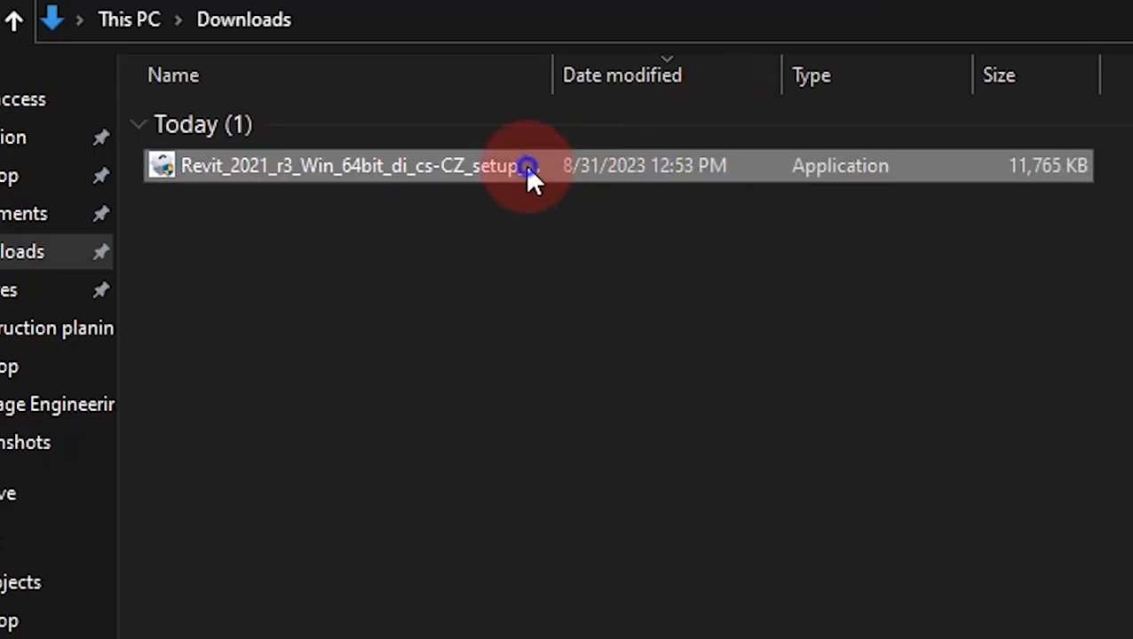
pyautogui.rightClick(529, 166)
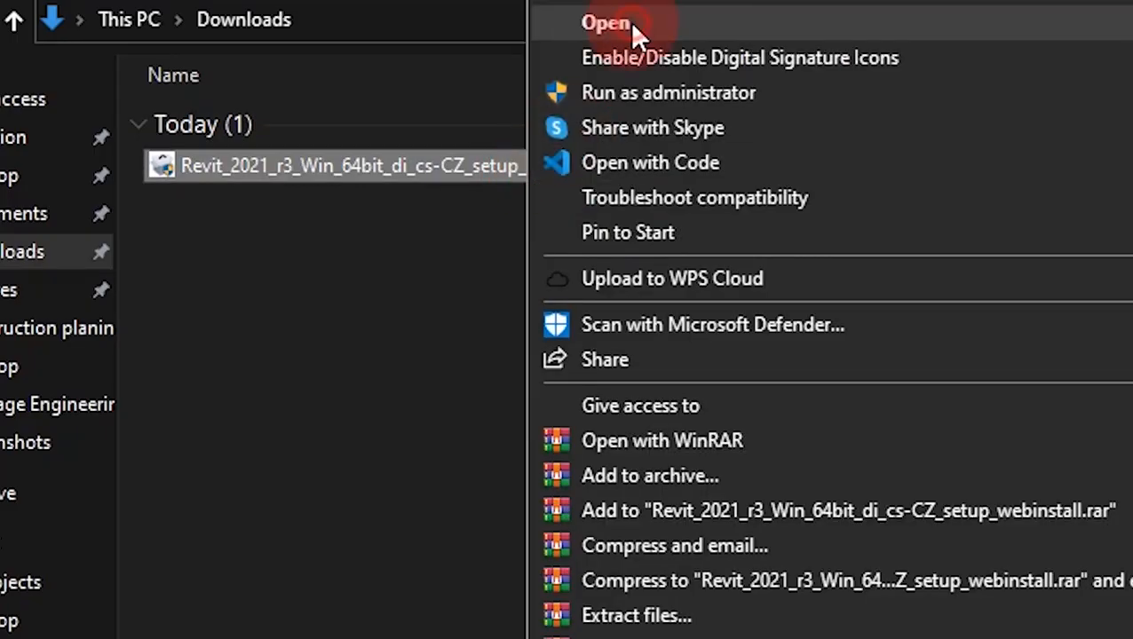
pyautogui.click(633, 25)
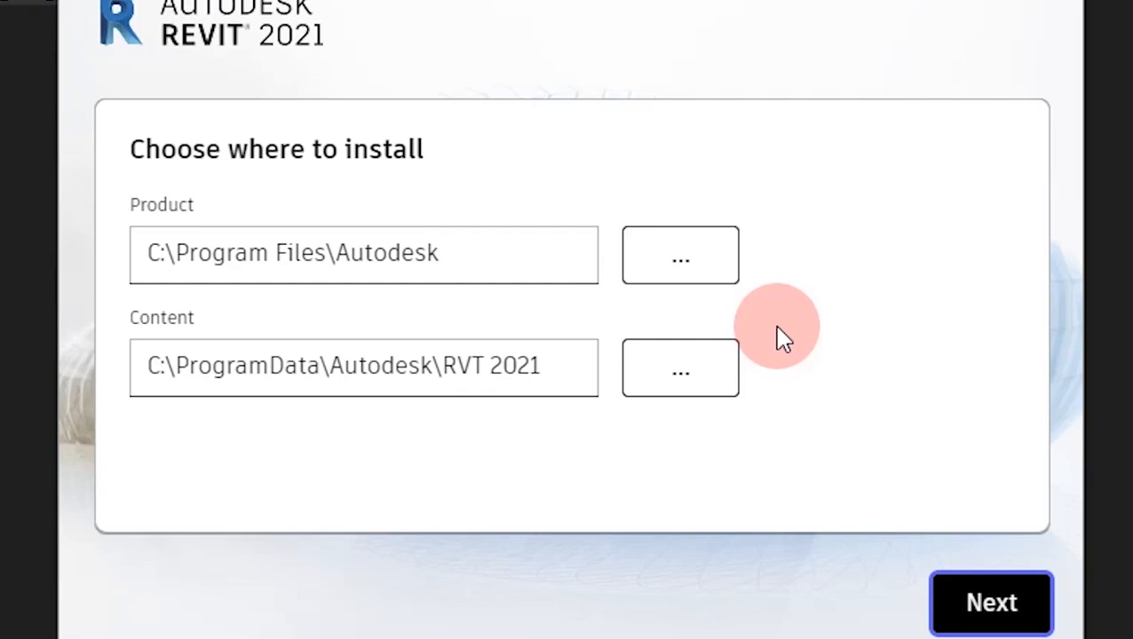
# - Install Revit 2021 in the default locations with the US English and UK English Base Families and the Medium Image Advanced Material Library
pyautogui.click(989, 623)
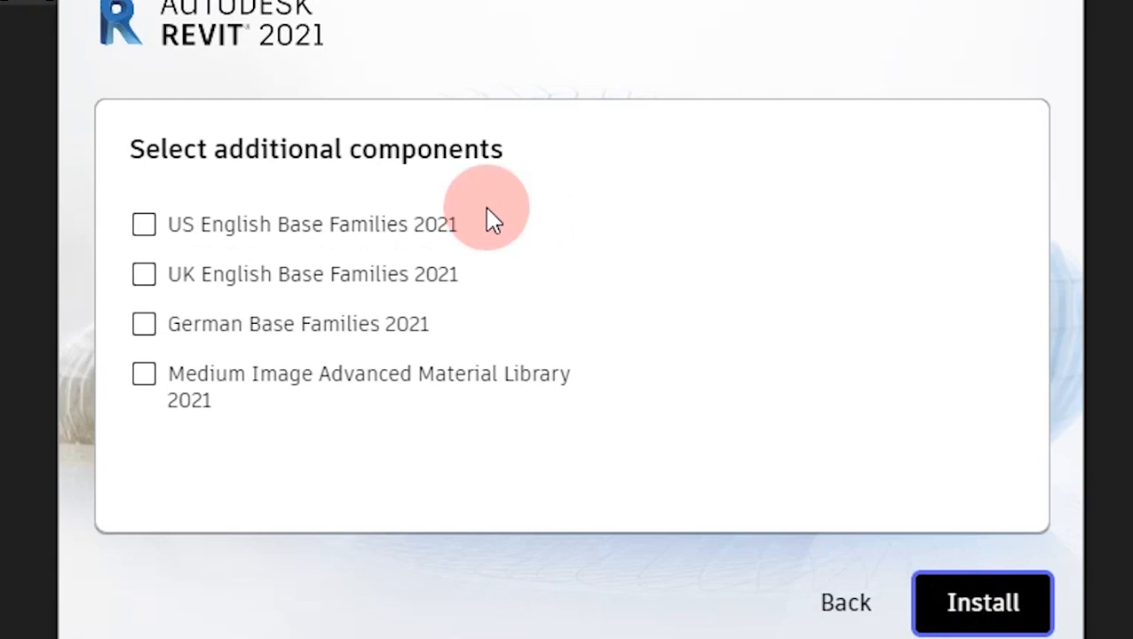
pyautogui.click(144, 225)
pyautogui.click(144, 324)
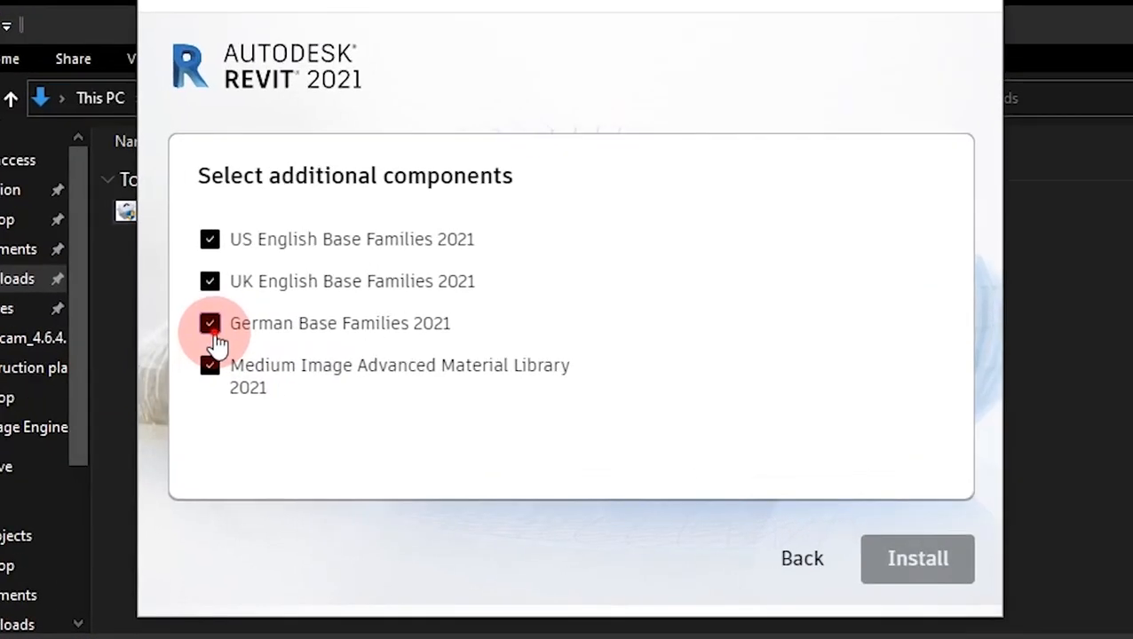
pyautogui.click(215, 330)
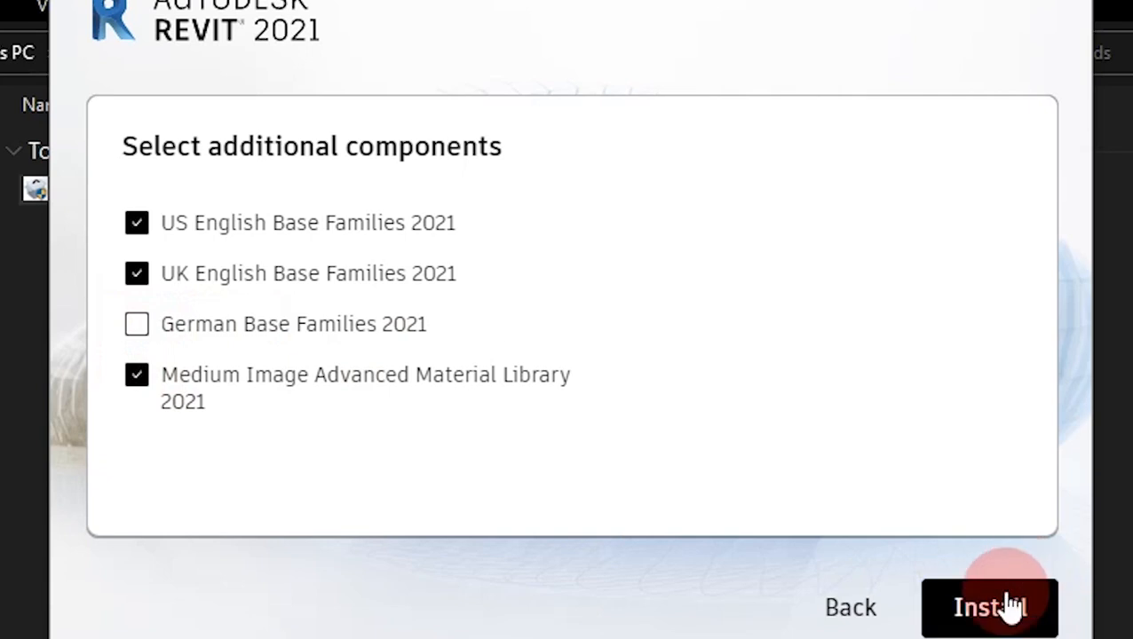
pyautogui.click(982, 624)
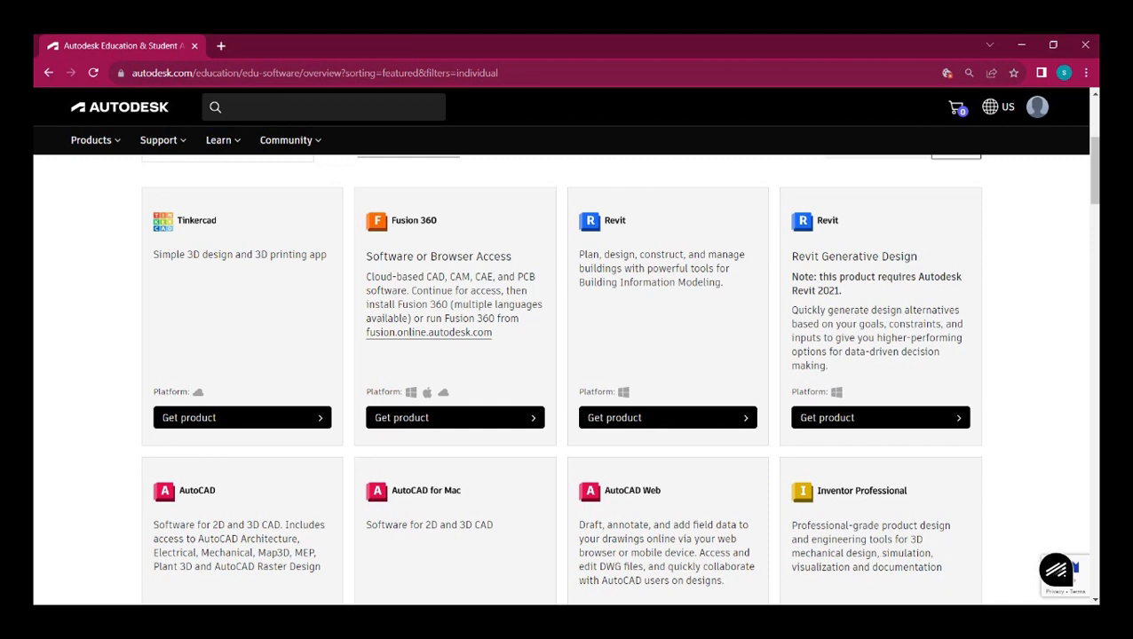
# - Request Navisworks Manage from the education products list and select Windows as its platform
pyautogui.scroll(-10, 568, 373)
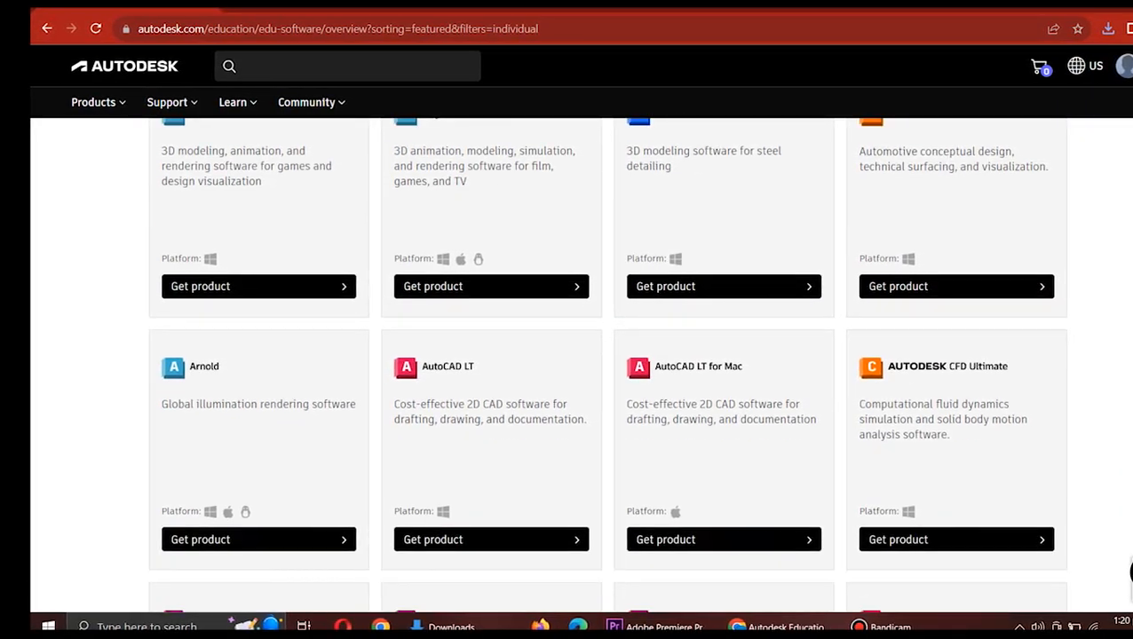
pyautogui.scroll(-5, 568, 373)
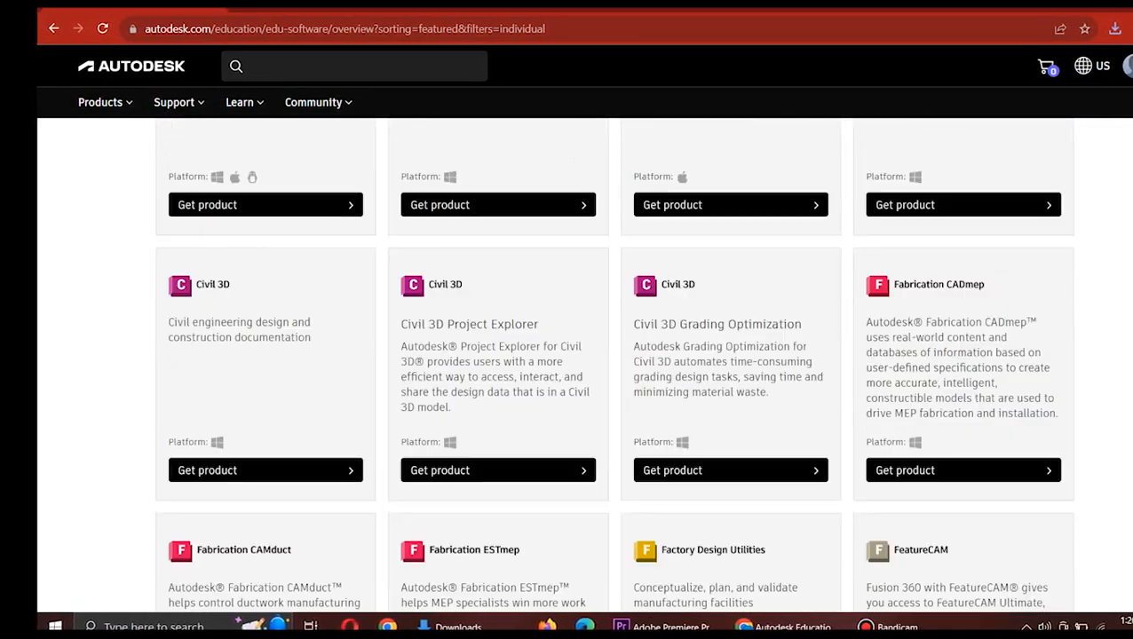
pyautogui.scroll(-4, 568, 373)
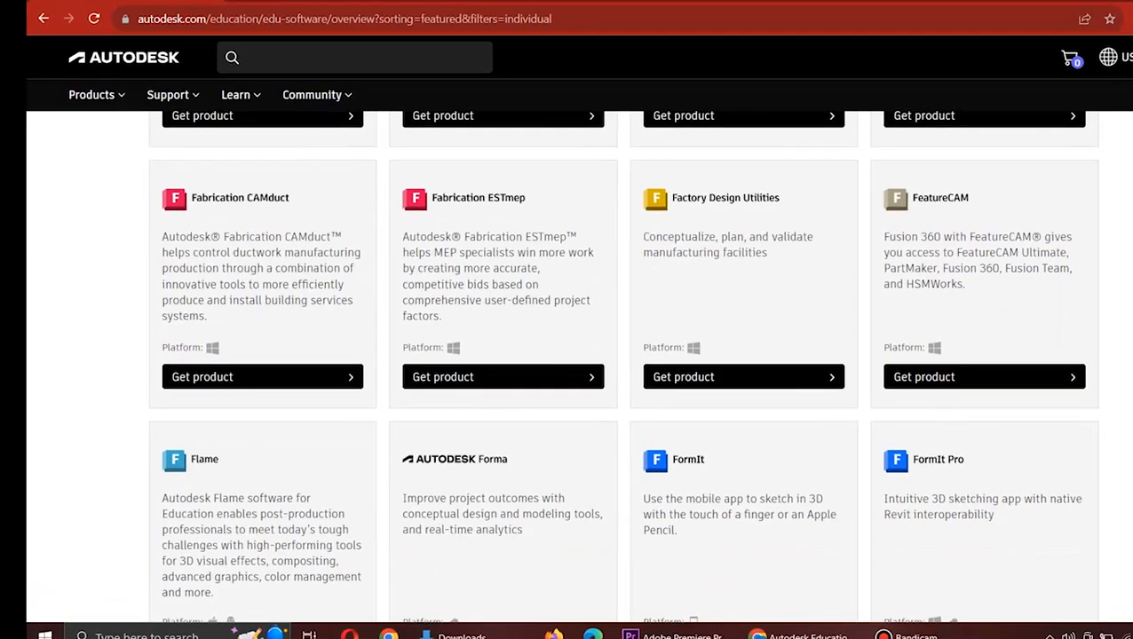
pyautogui.scroll(-4, 569, 373)
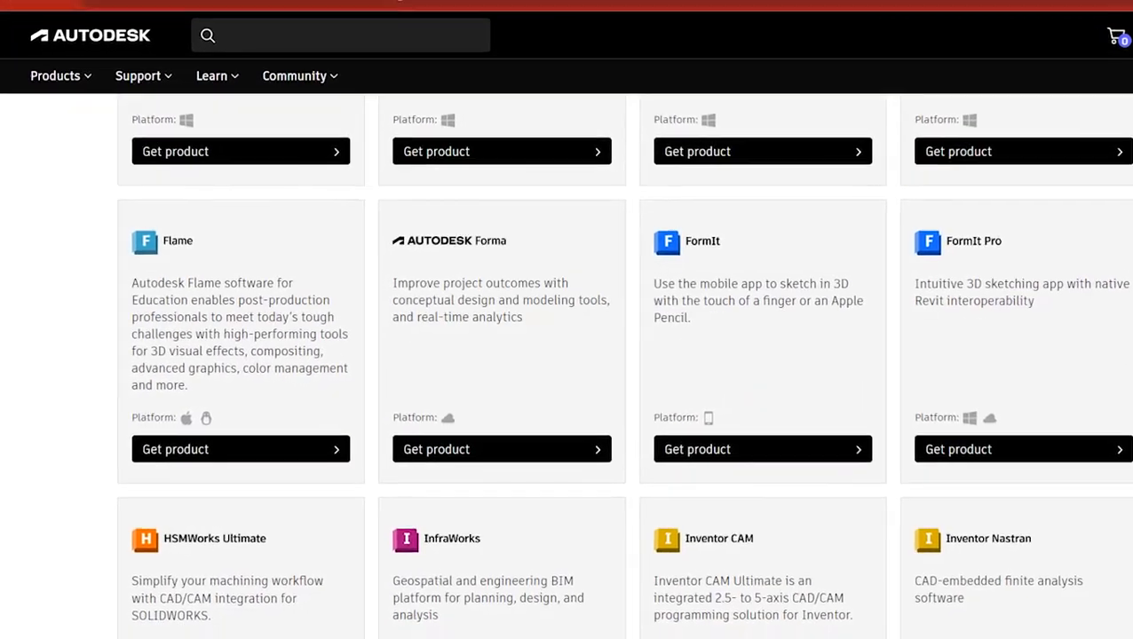
pyautogui.scroll(-4, 569, 373)
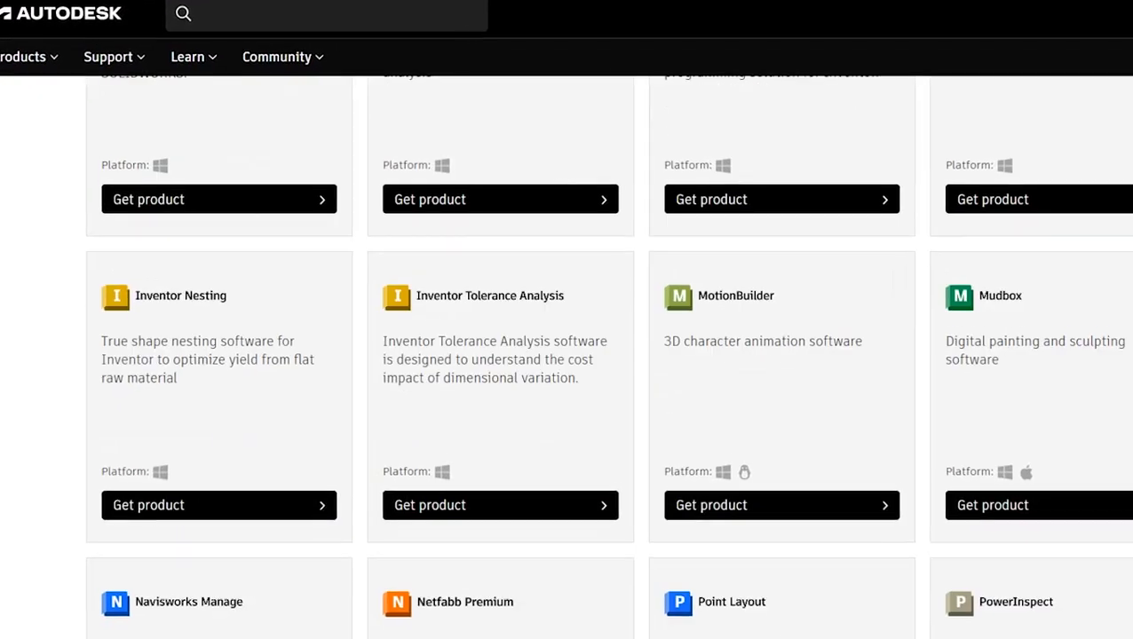
pyautogui.scroll(-4, 568, 373)
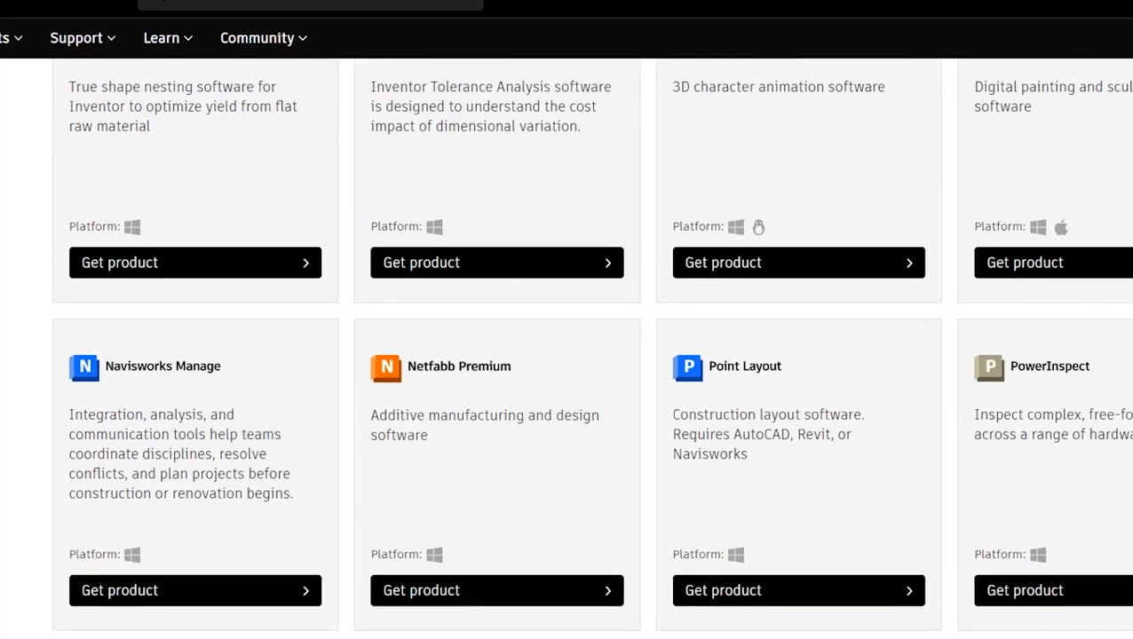
pyautogui.press('Tab')
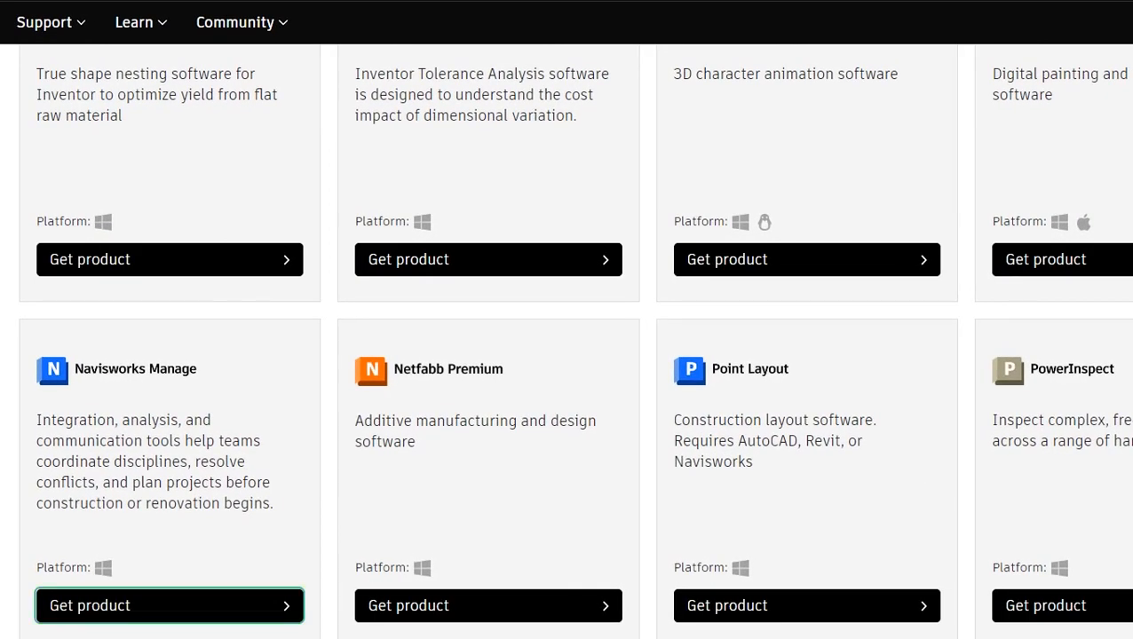
pyautogui.press('Return')
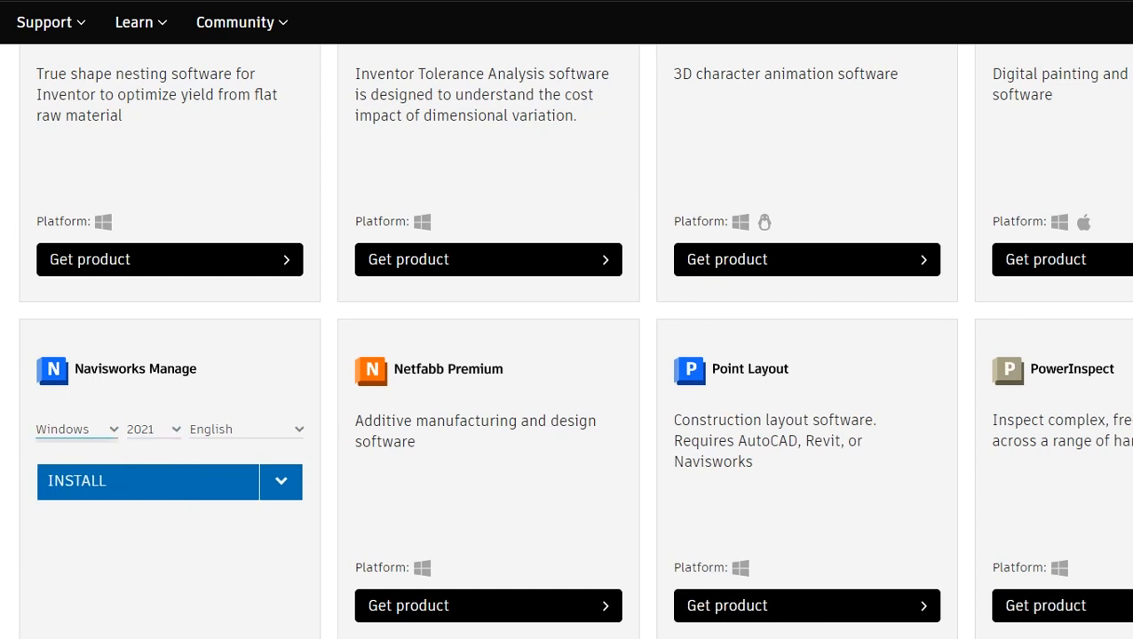
pyautogui.click(77, 430)
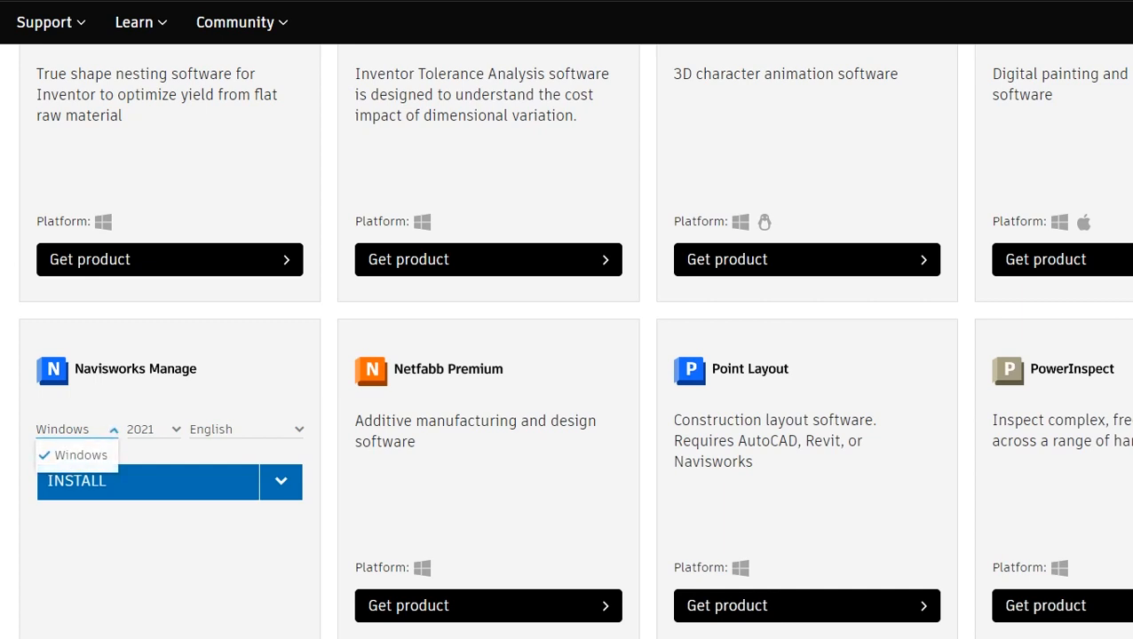
pyautogui.click(81, 456)
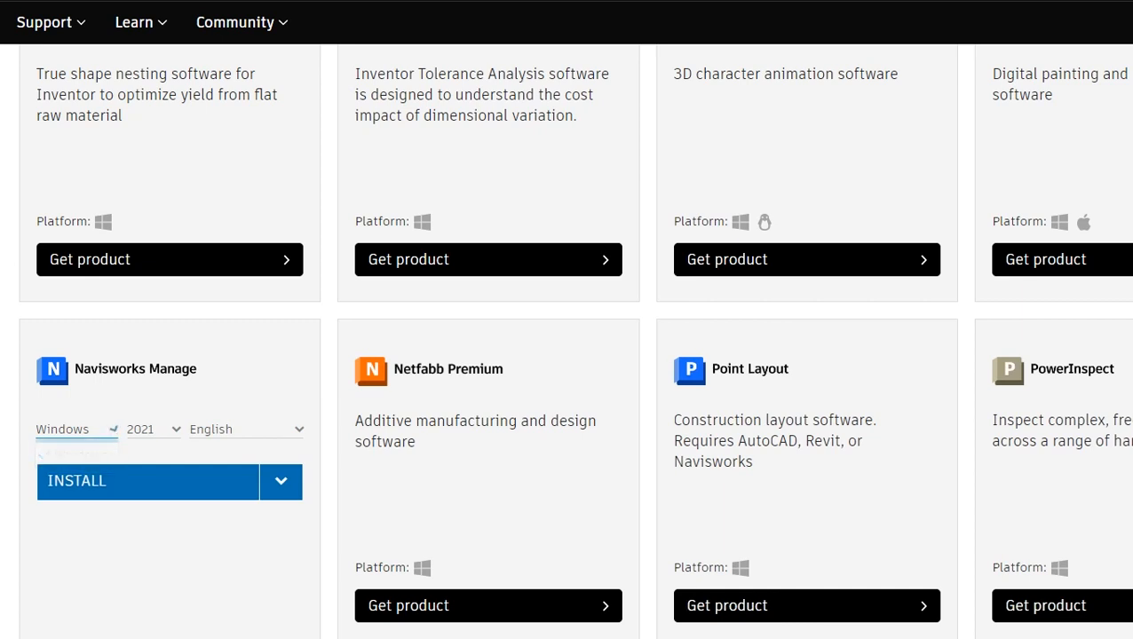